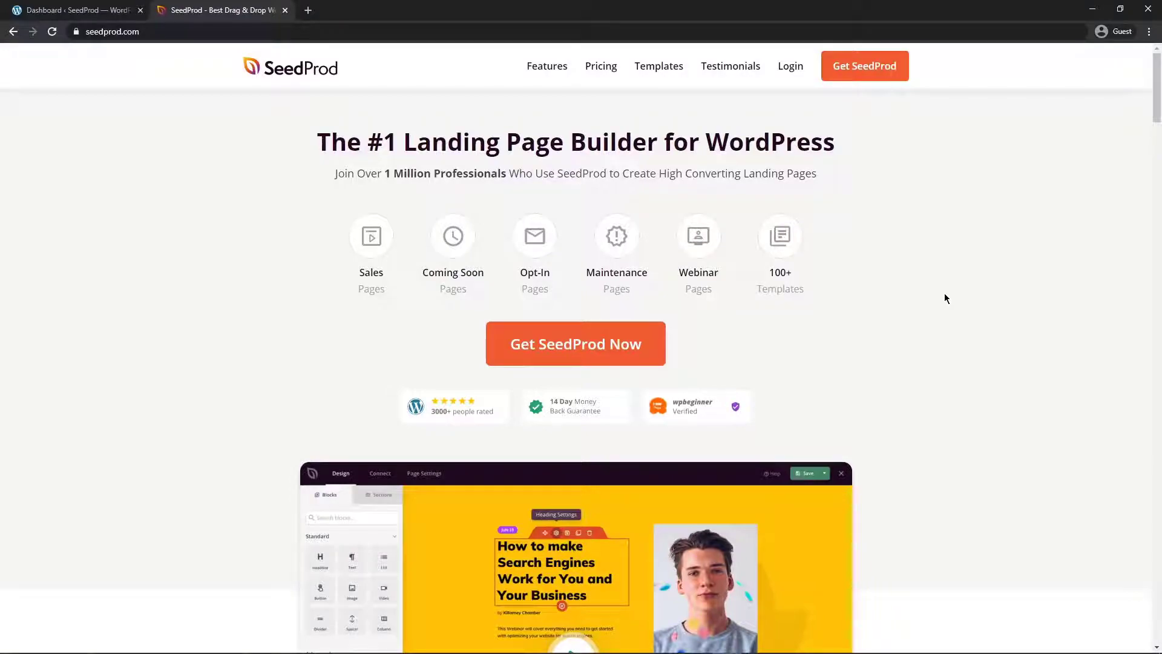
Step: Log into the SeedProd account and download the 4.4 MB Landing Page Pro 6.2.0 zip
click(84, 12)
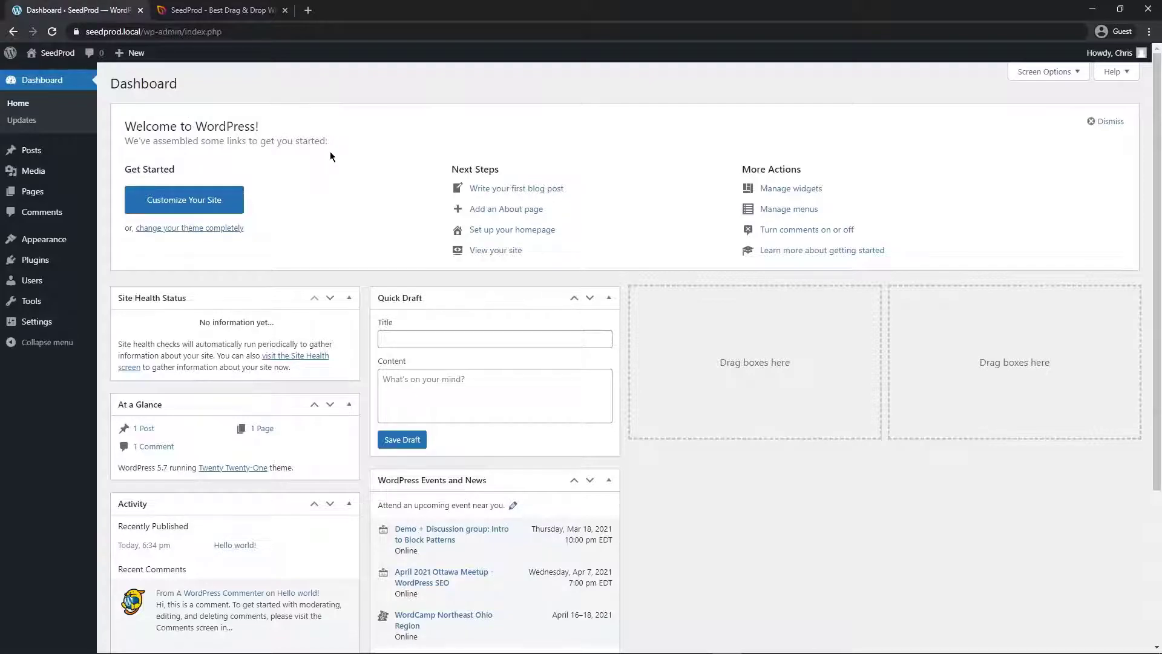
click(213, 13)
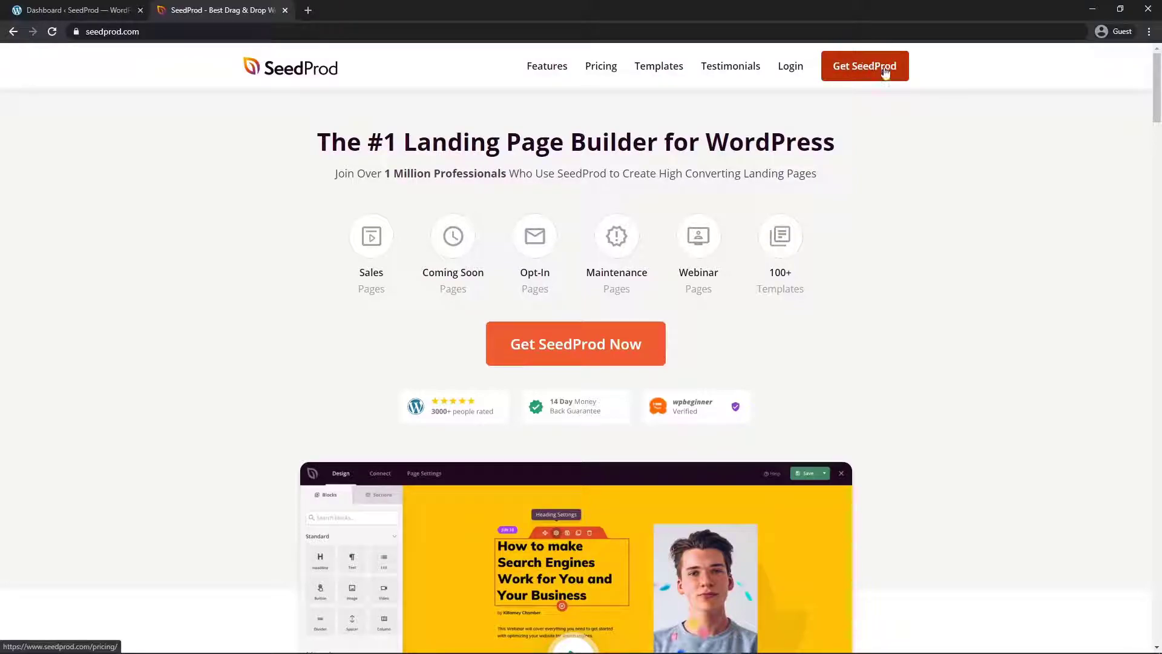
click(789, 69)
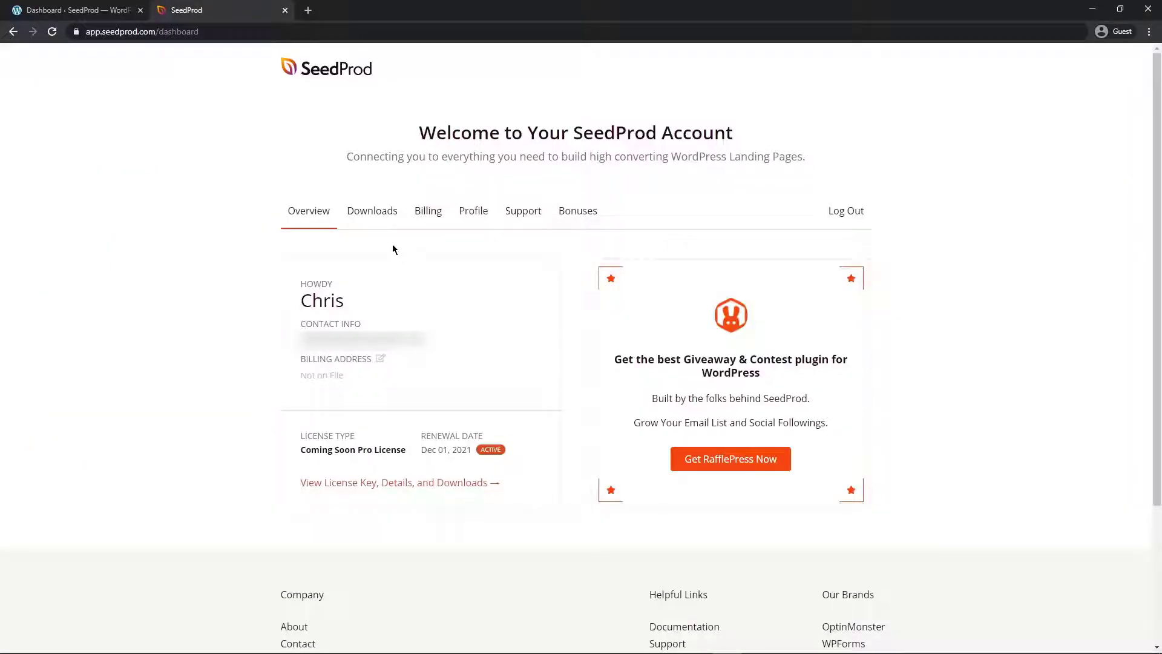
click(371, 213)
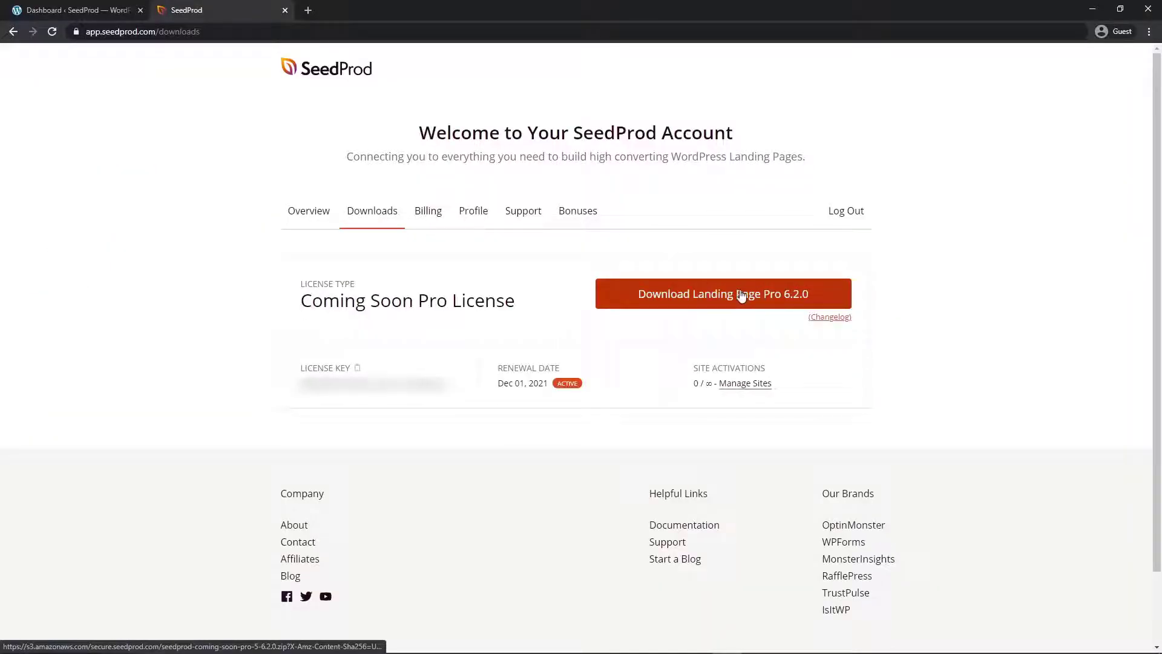
click(744, 297)
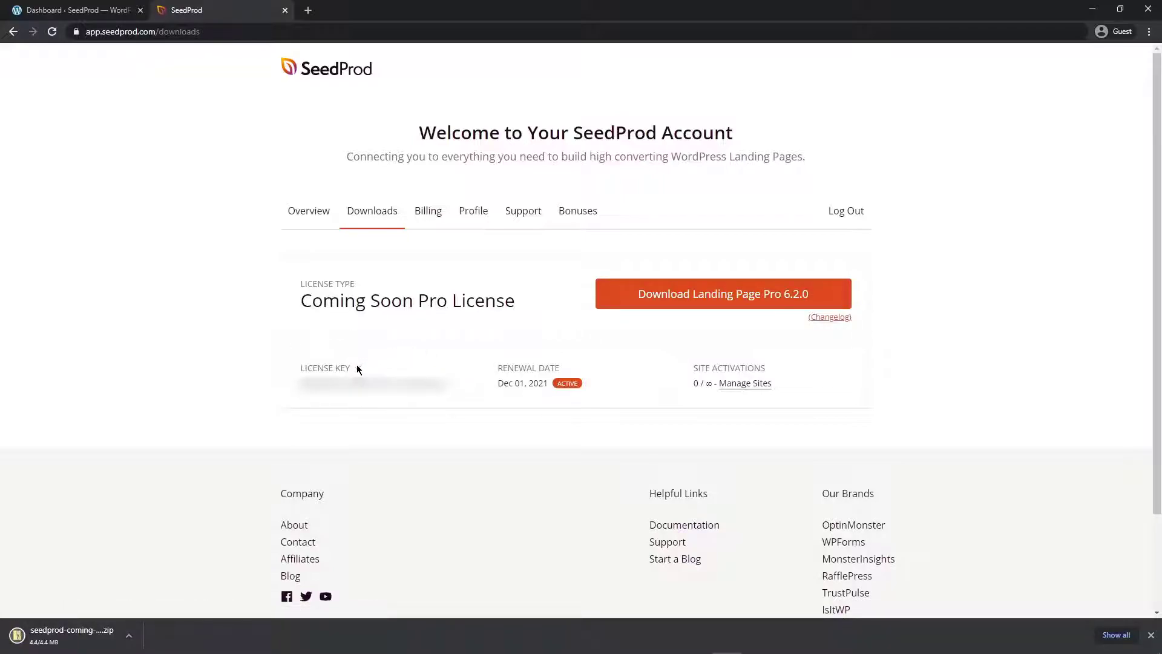
Step: Upload the SeedProd zip under Plugins > Add New, install it and activate it
click(285, 10)
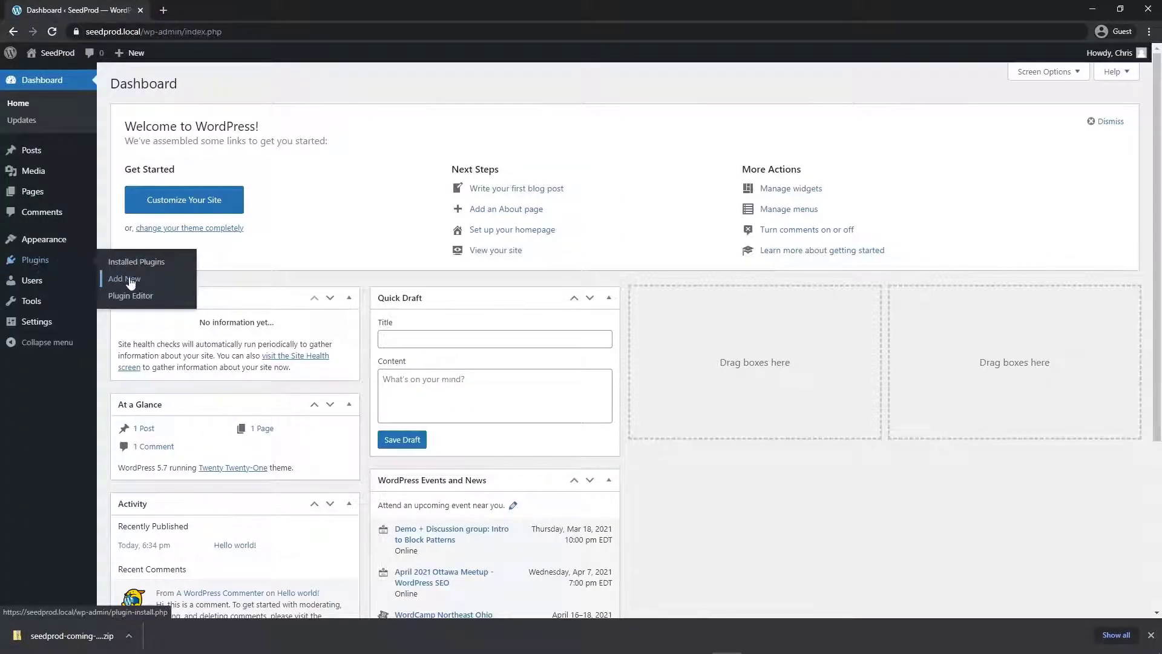
click(128, 279)
click(215, 84)
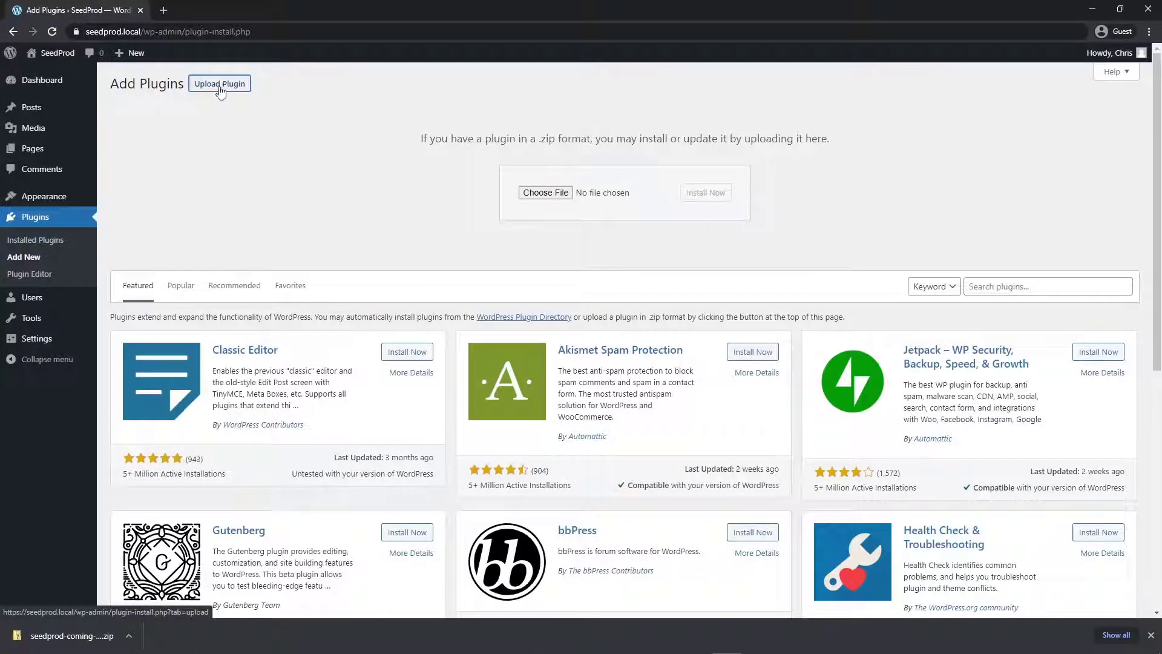
drag(67, 635, 568, 208)
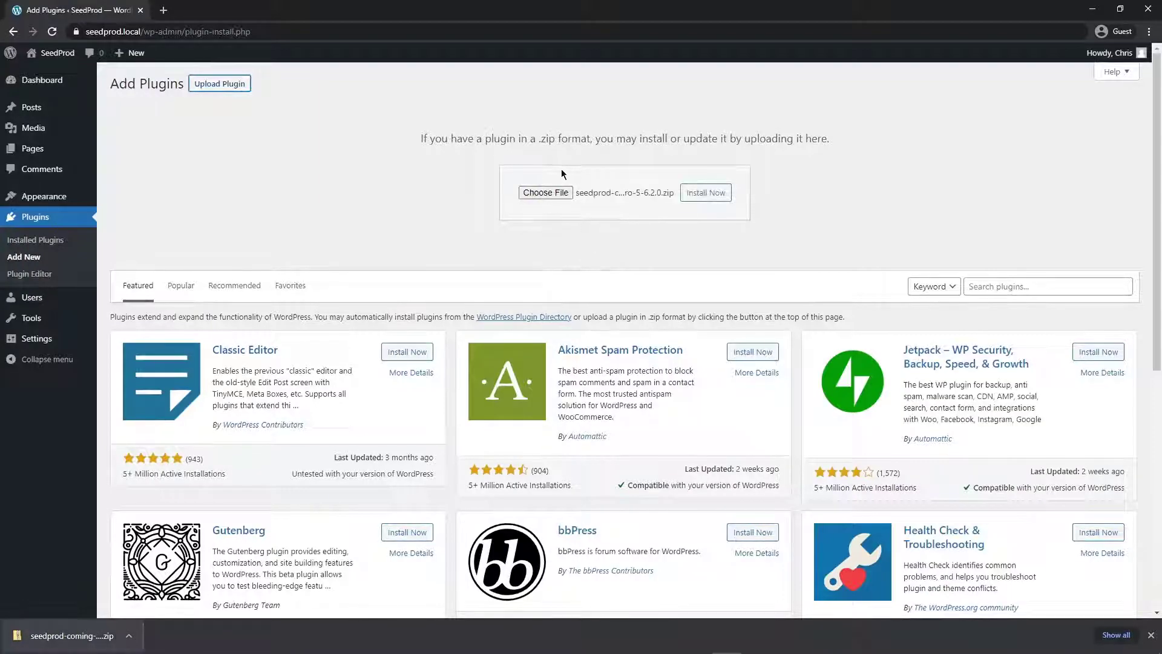
click(705, 192)
click(143, 188)
Step: Paste the SeedProd license key and verify it as valid
right_click(555, 265)
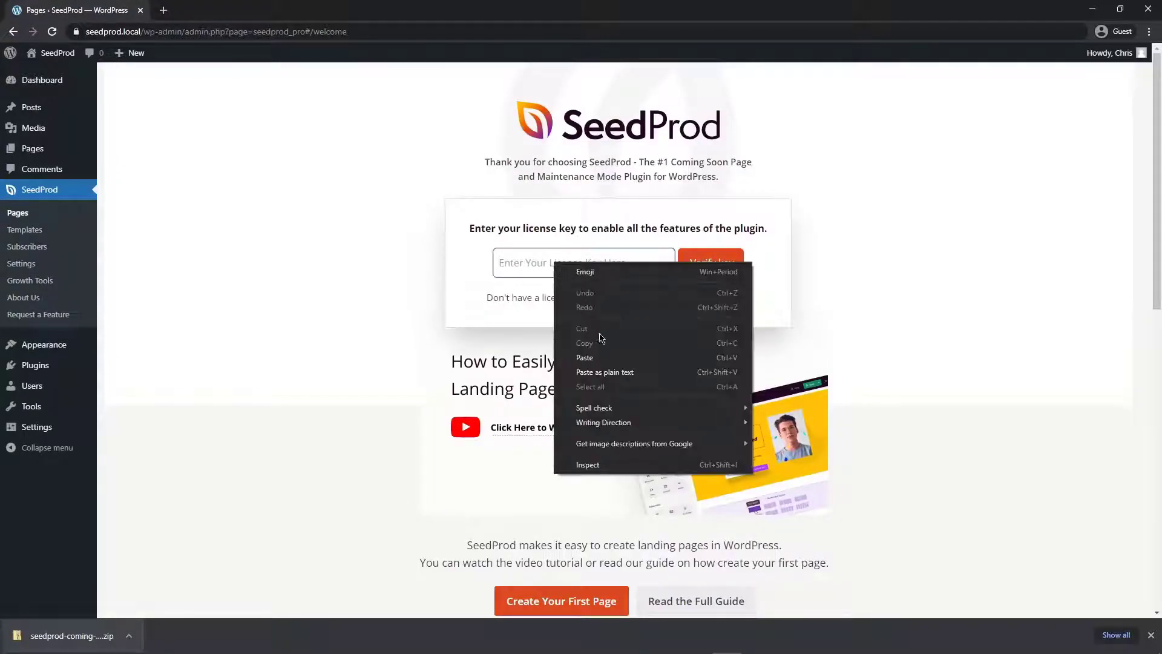
click(603, 358)
click(720, 262)
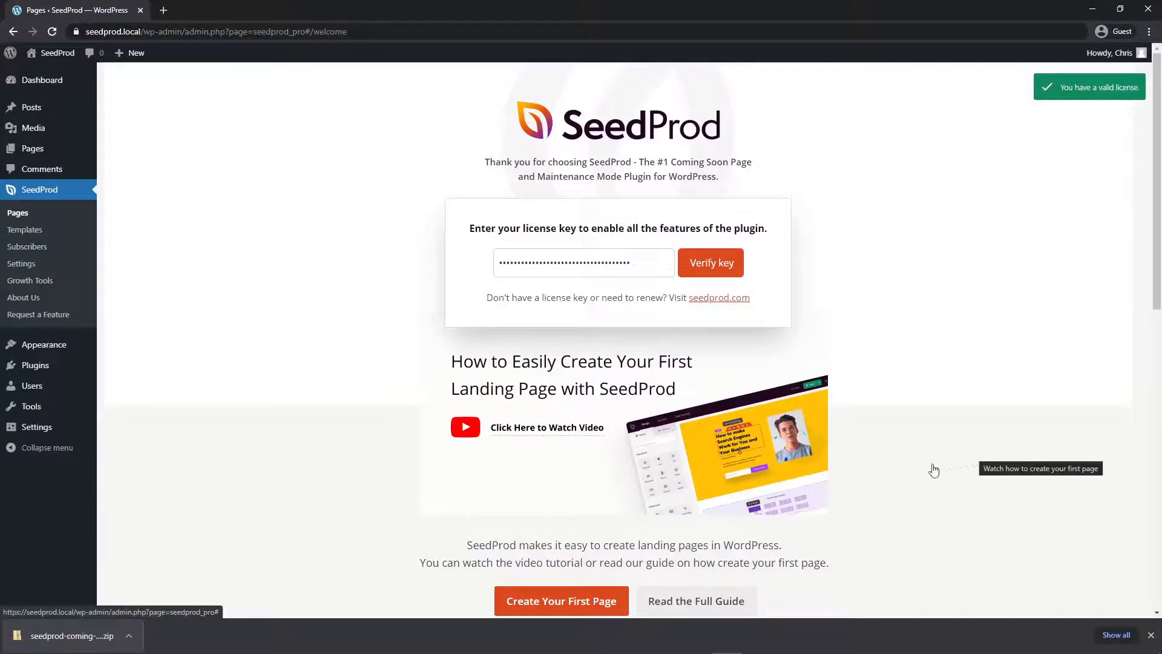
click(1151, 635)
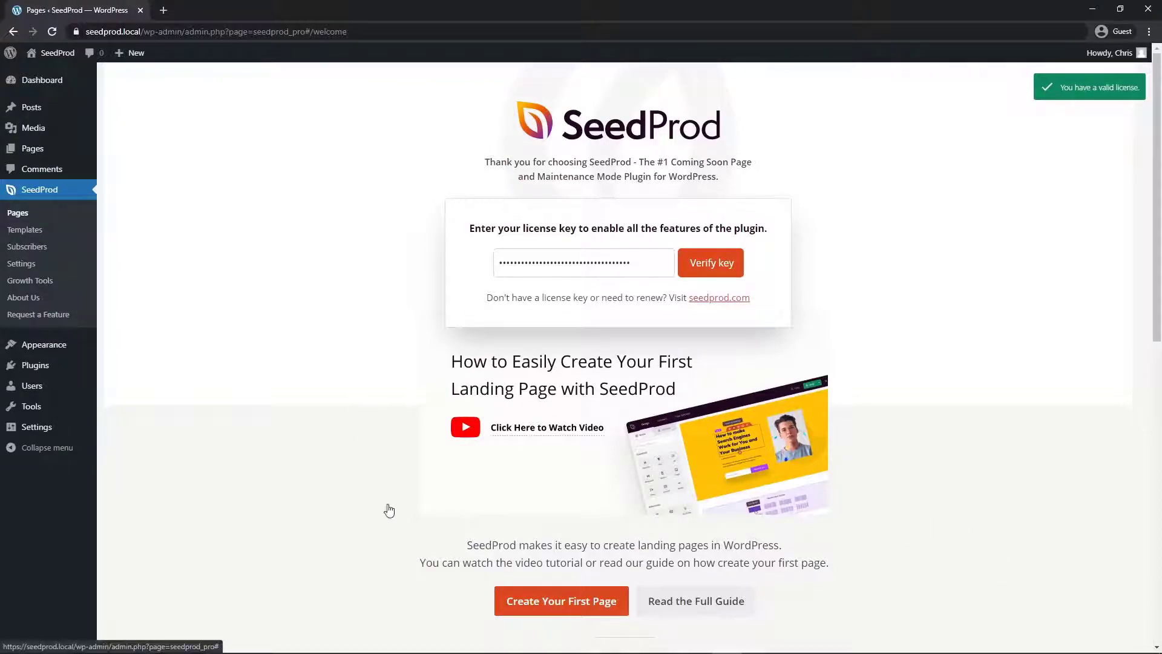
Step: From SeedProd > Pages, choose Create New Landing Page to reach the template gallery
click(18, 213)
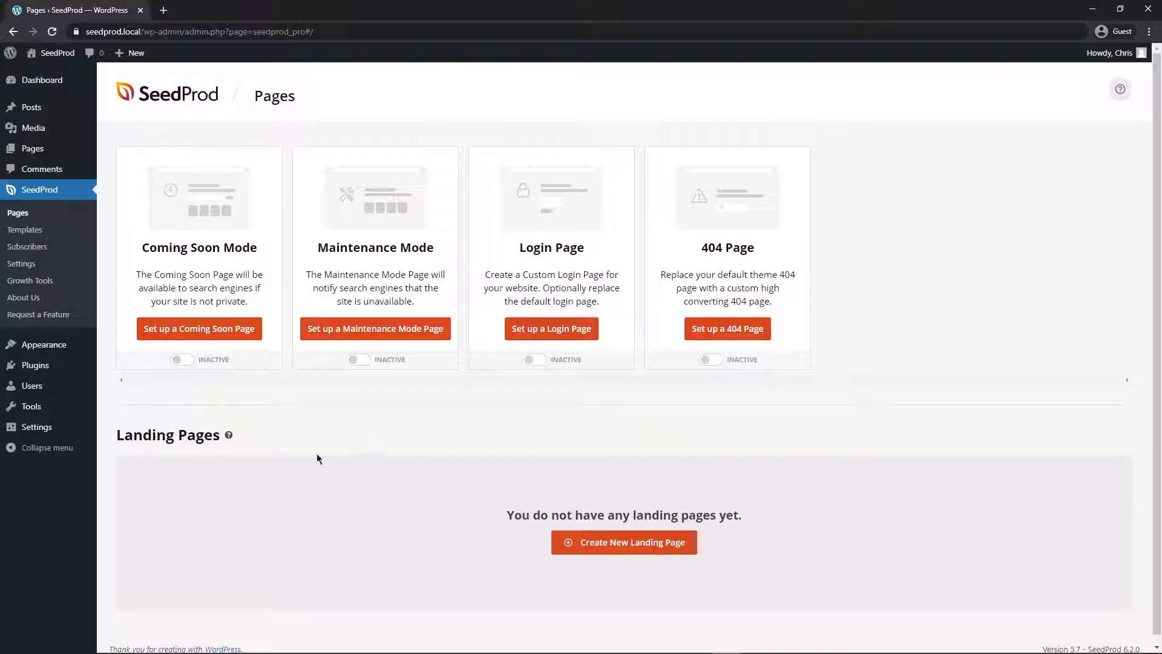
click(622, 542)
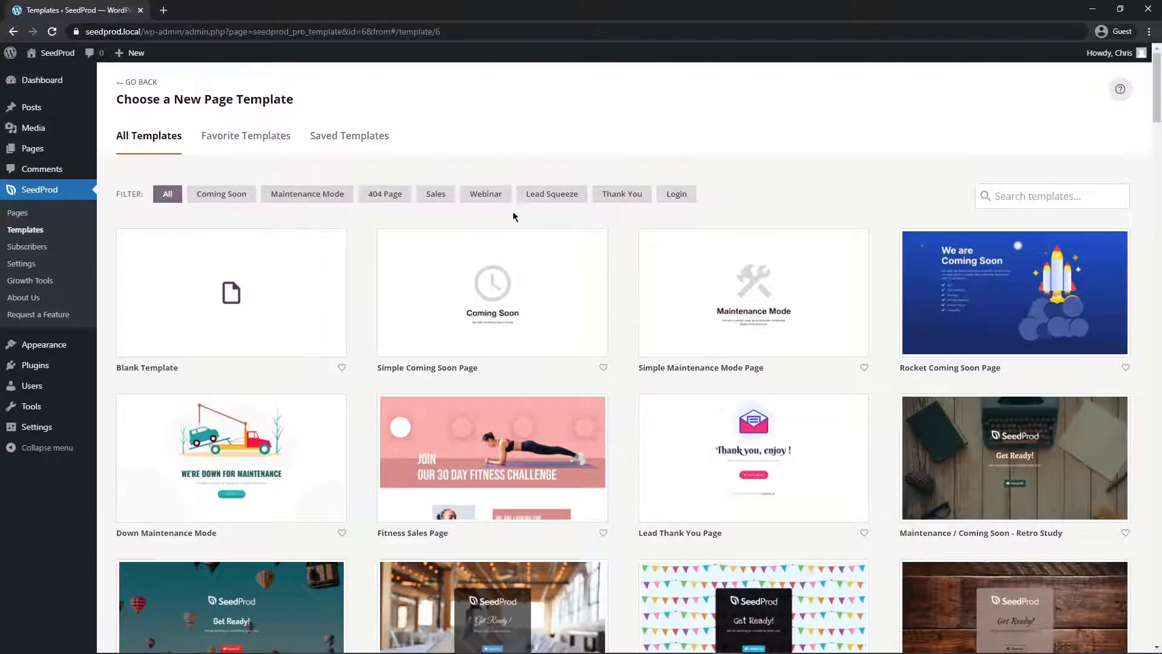
Step: Filter the gallery to Sales and preview the food-delivery template at desktop and phone width
mouse_move(189, 331)
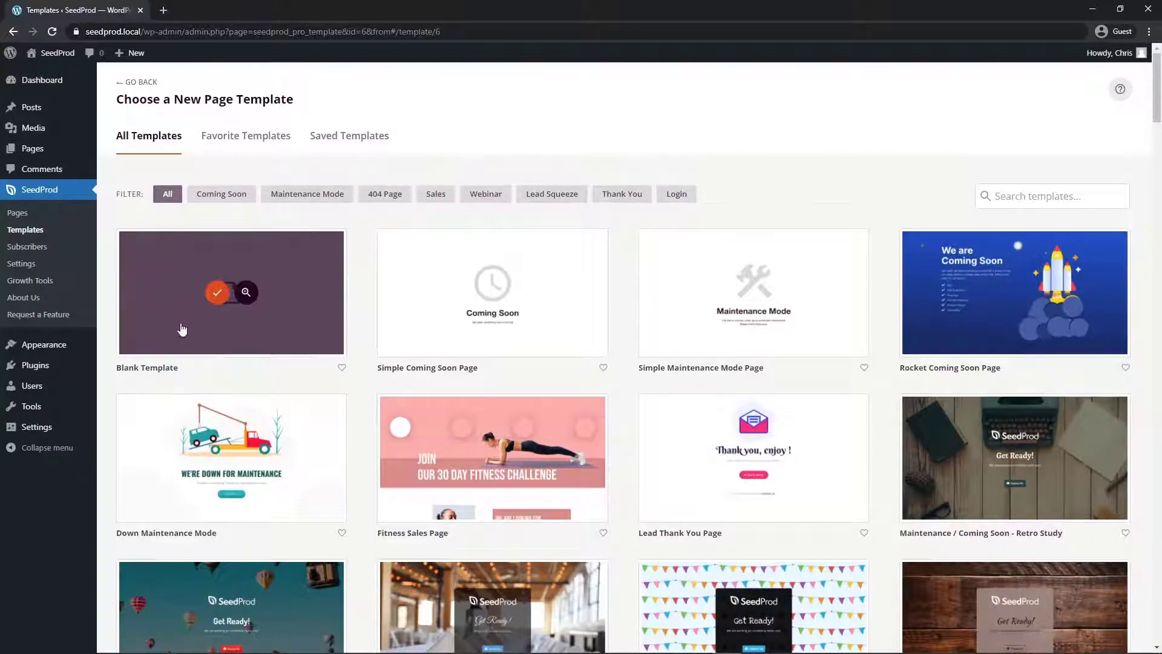
click(436, 195)
click(770, 296)
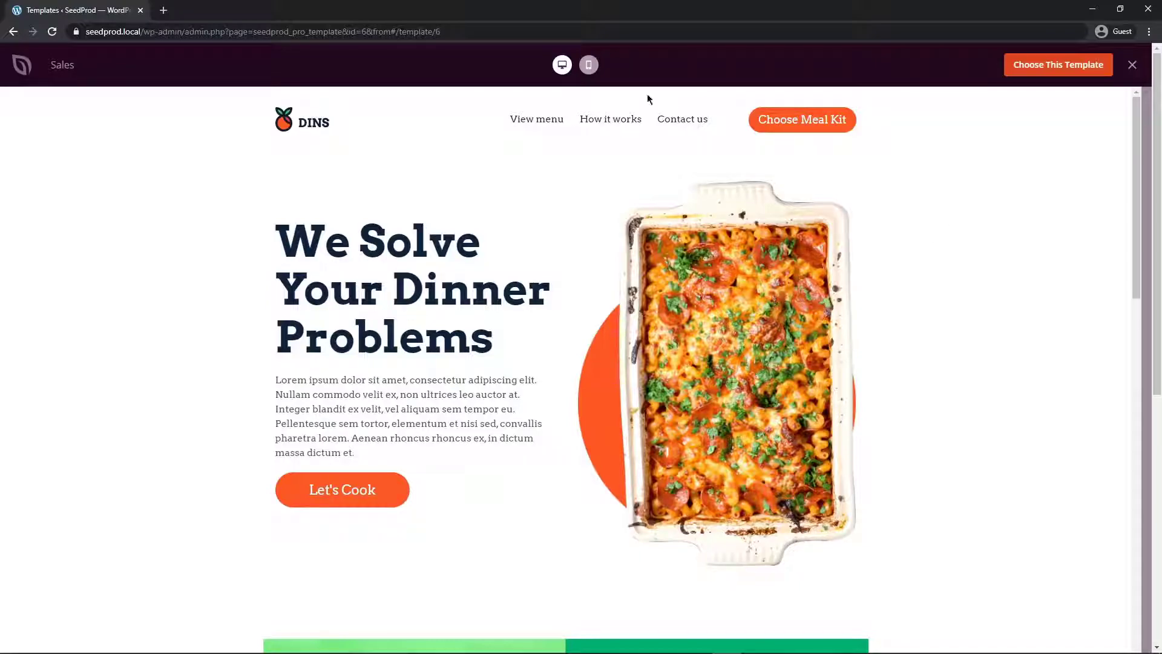
click(588, 65)
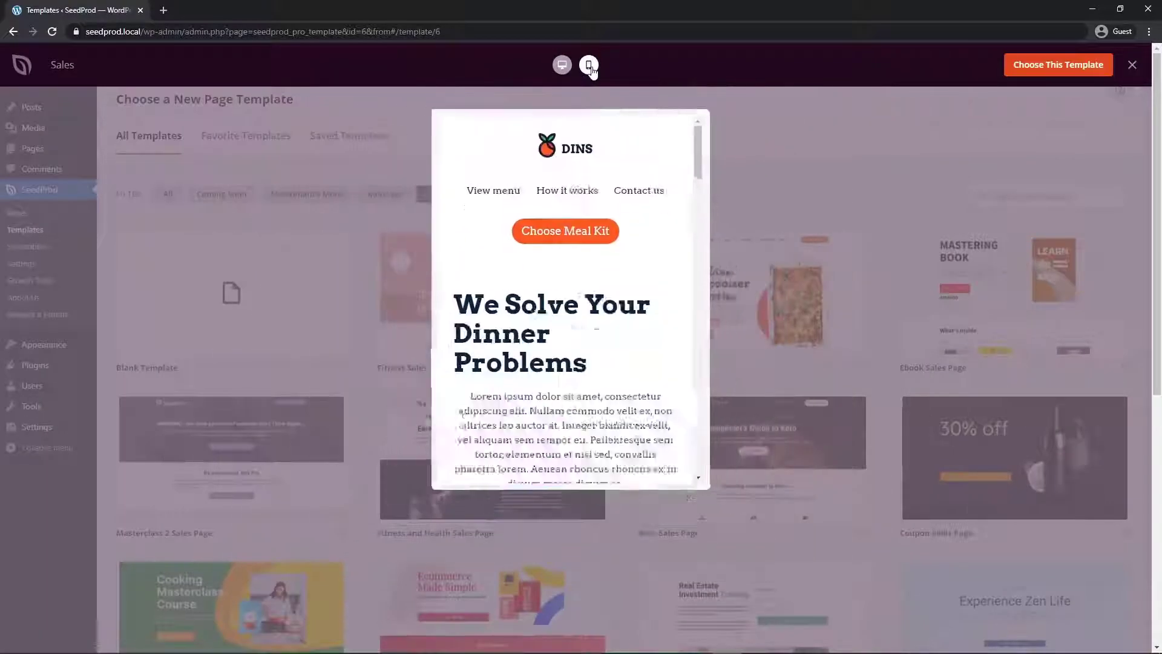
click(1129, 65)
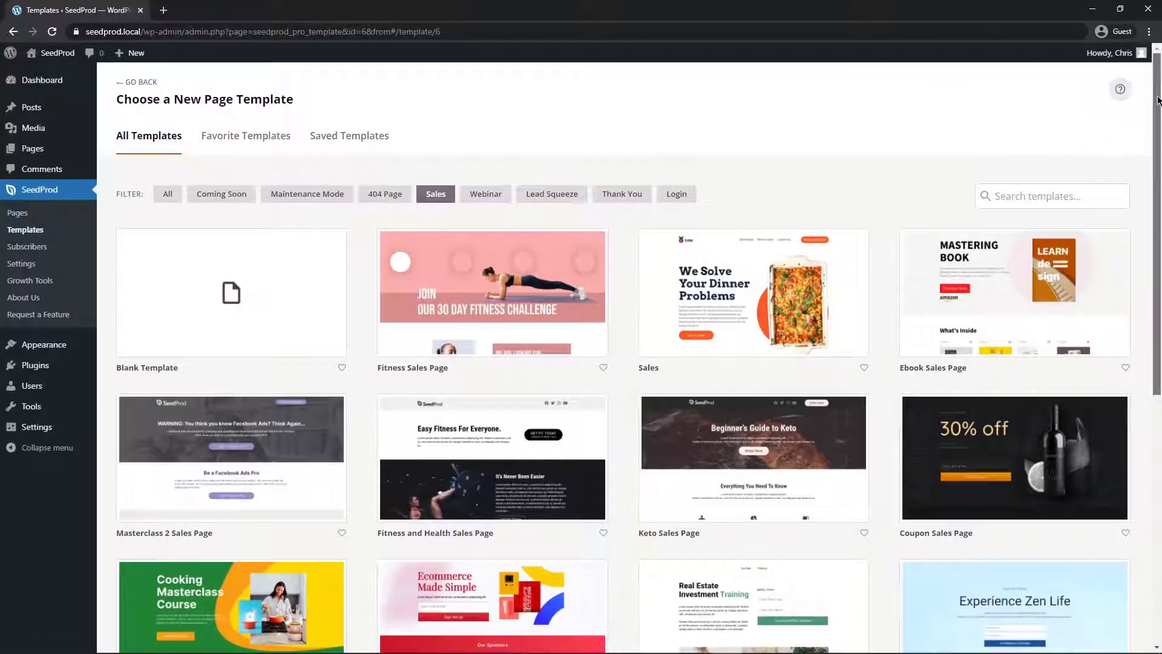
drag(1158, 121, 1158, 309)
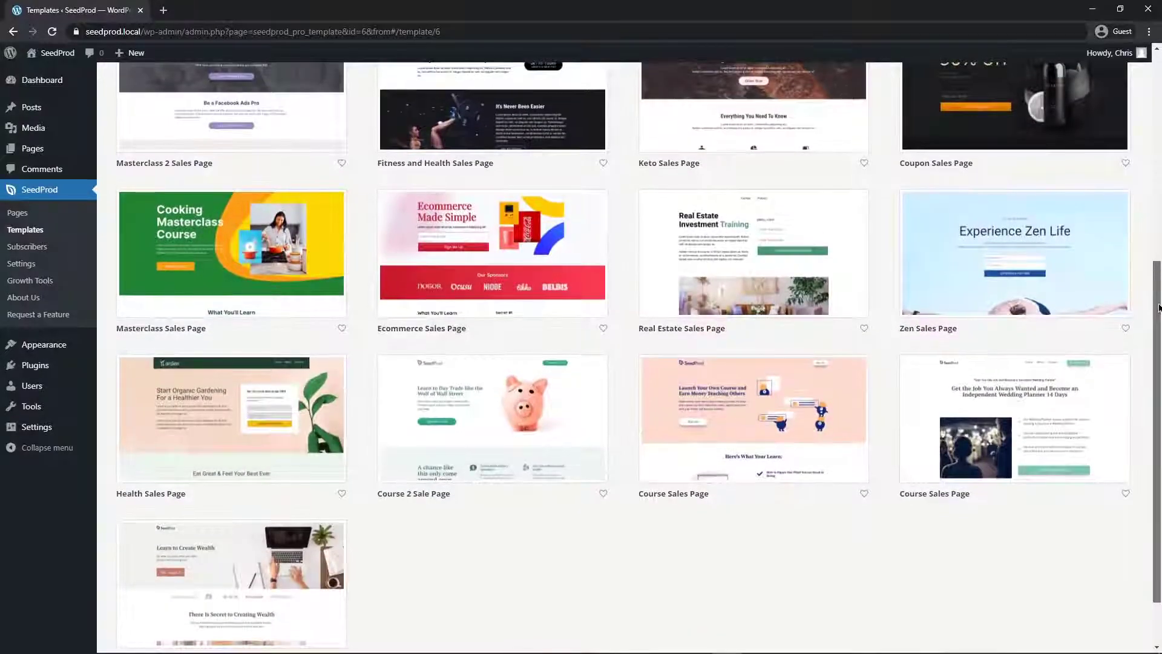
scroll(1158, 308, up, 5)
Step: Pick the Sales food template and name the new page 'Landing Page'
mouse_move(475, 205)
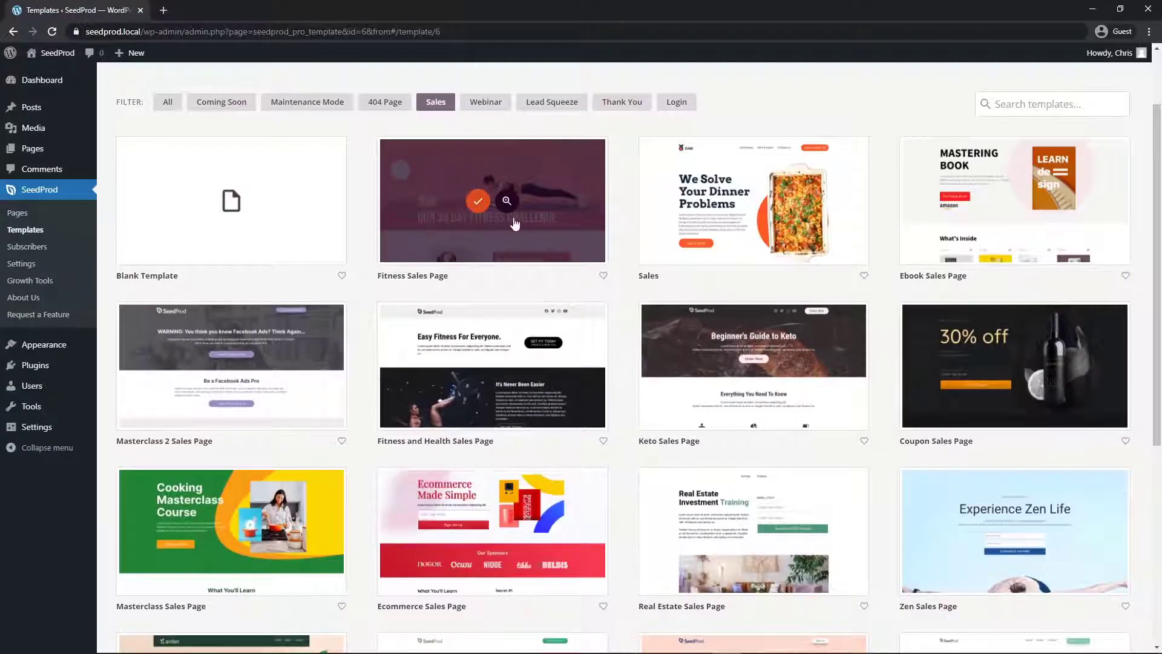
mouse_move(697, 218)
click(739, 204)
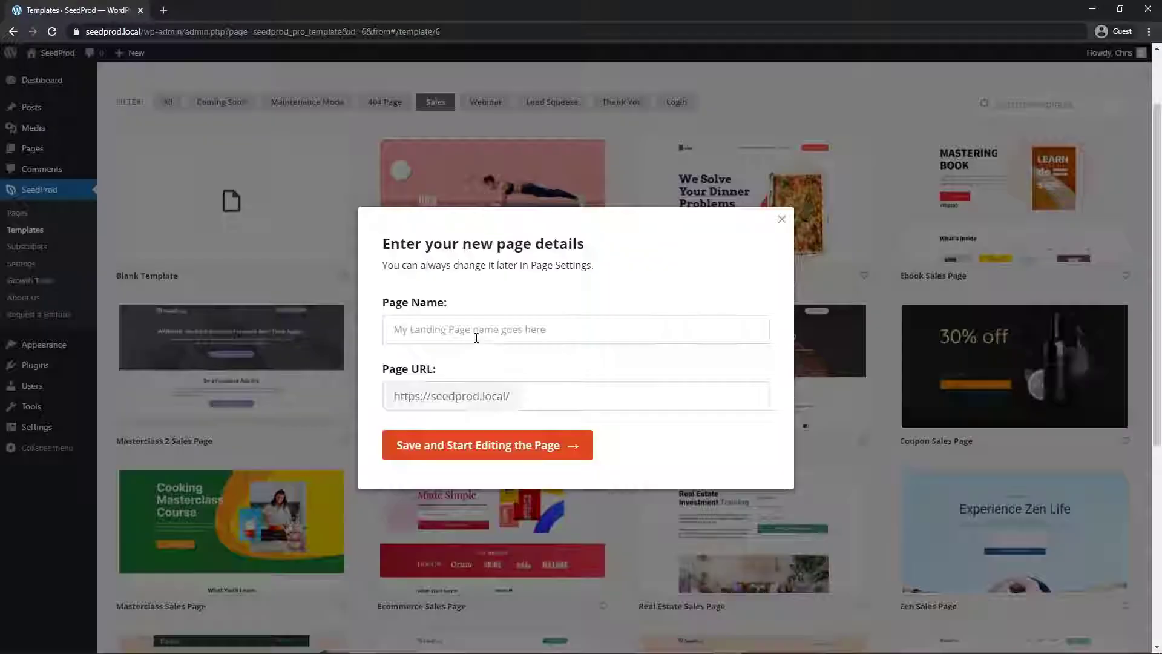
text(Landing Page)
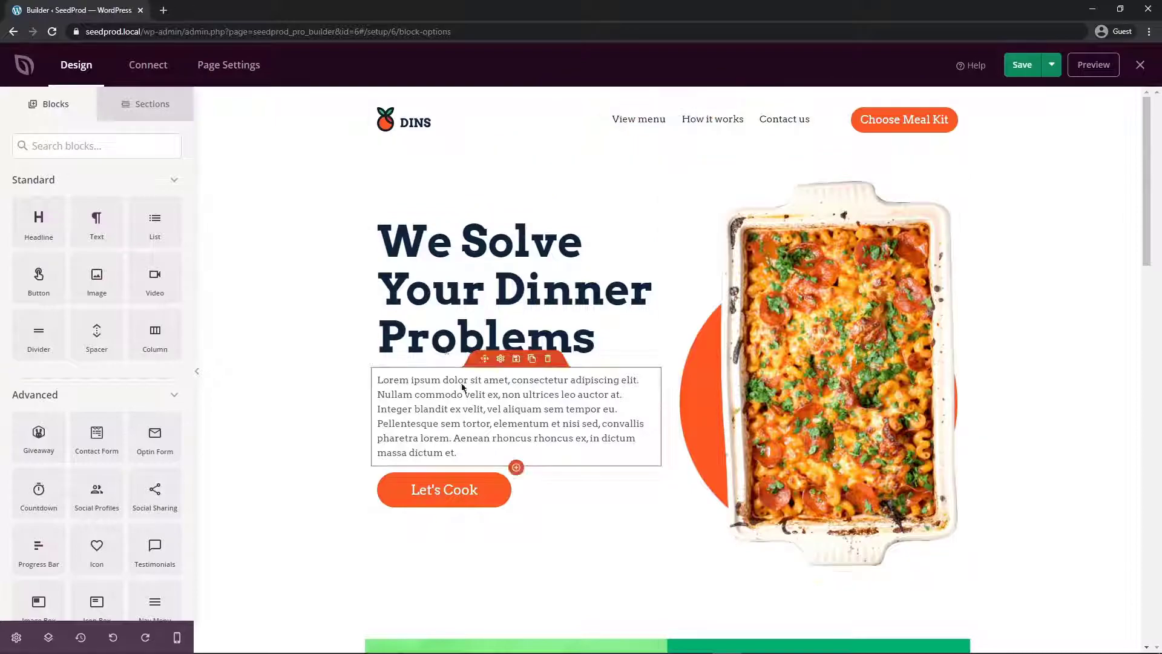
drag(1148, 143, 1061, 117)
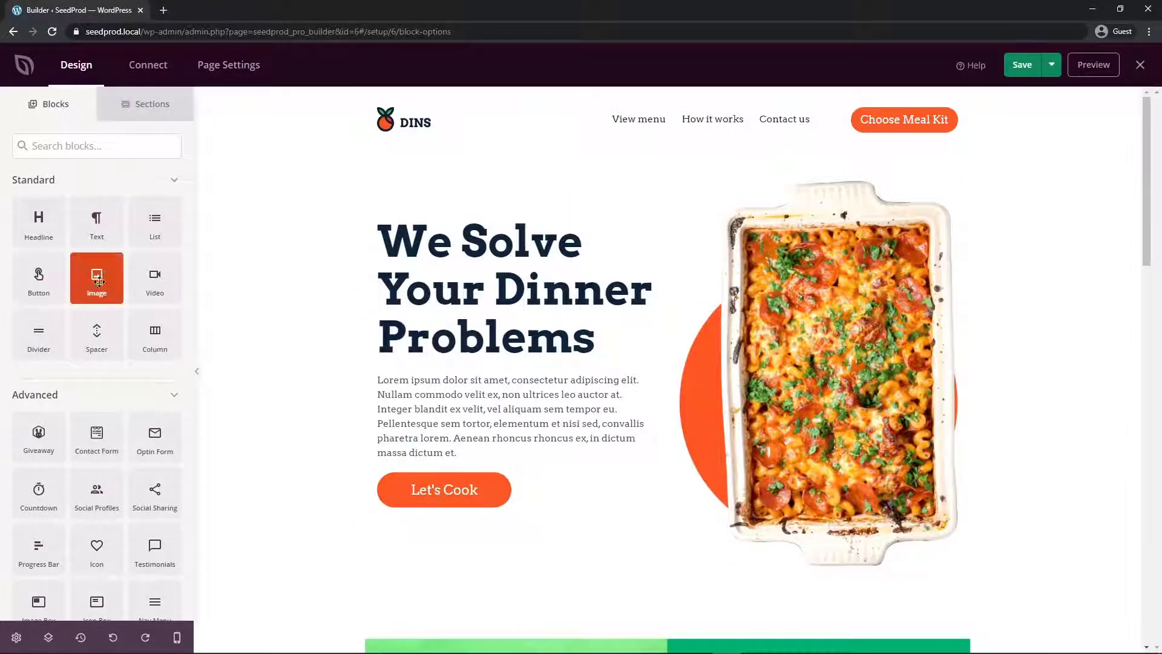
drag(91, 226, 526, 227)
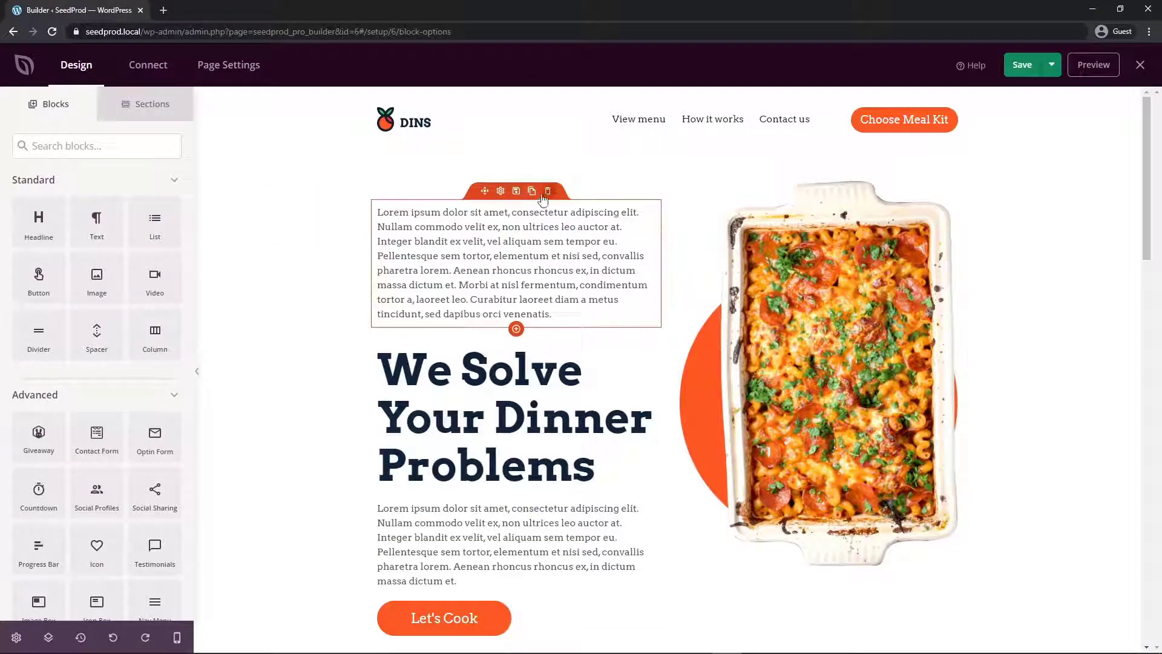
click(540, 189)
click(542, 367)
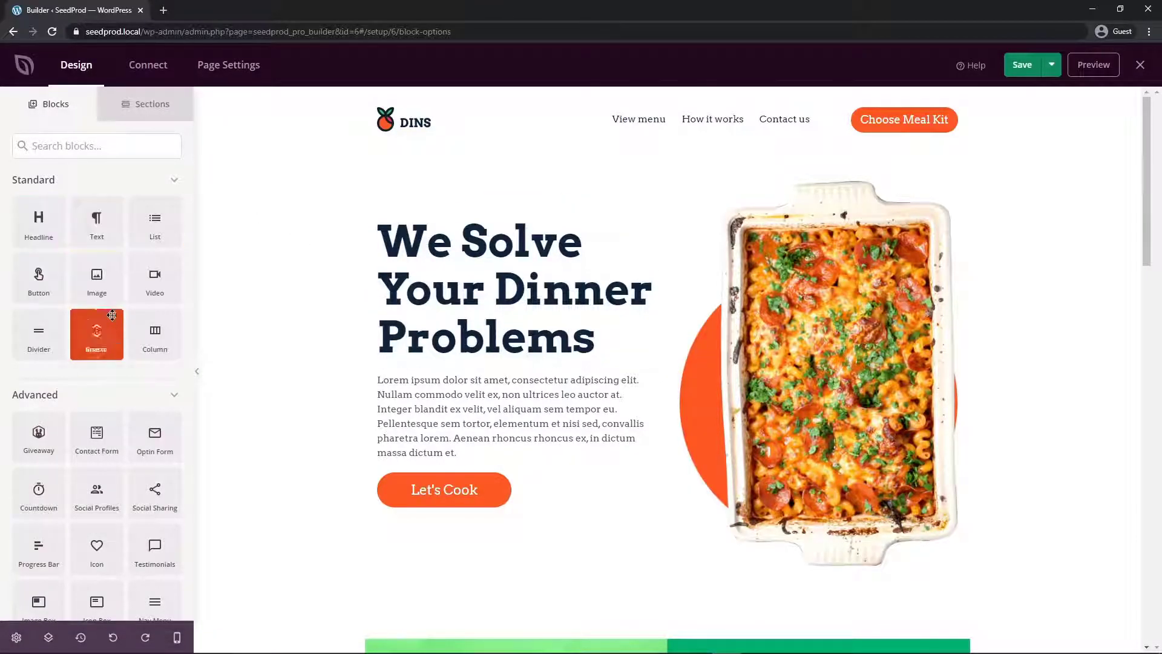
scroll(84, 363, down, 3)
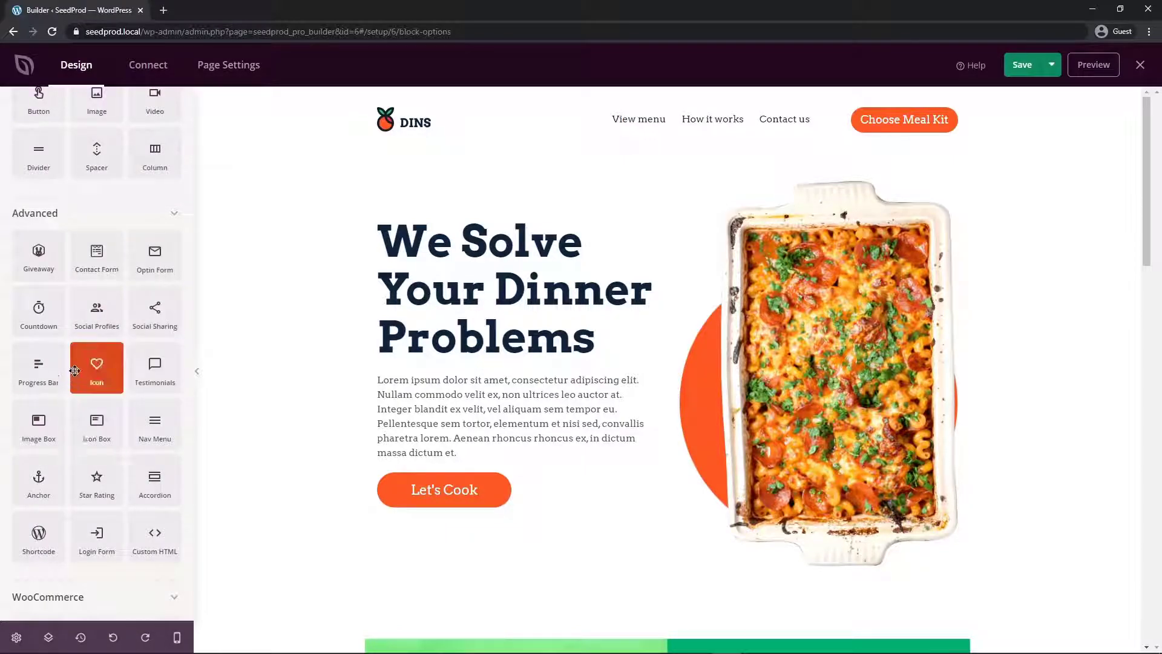
scroll(97, 448, up, 3)
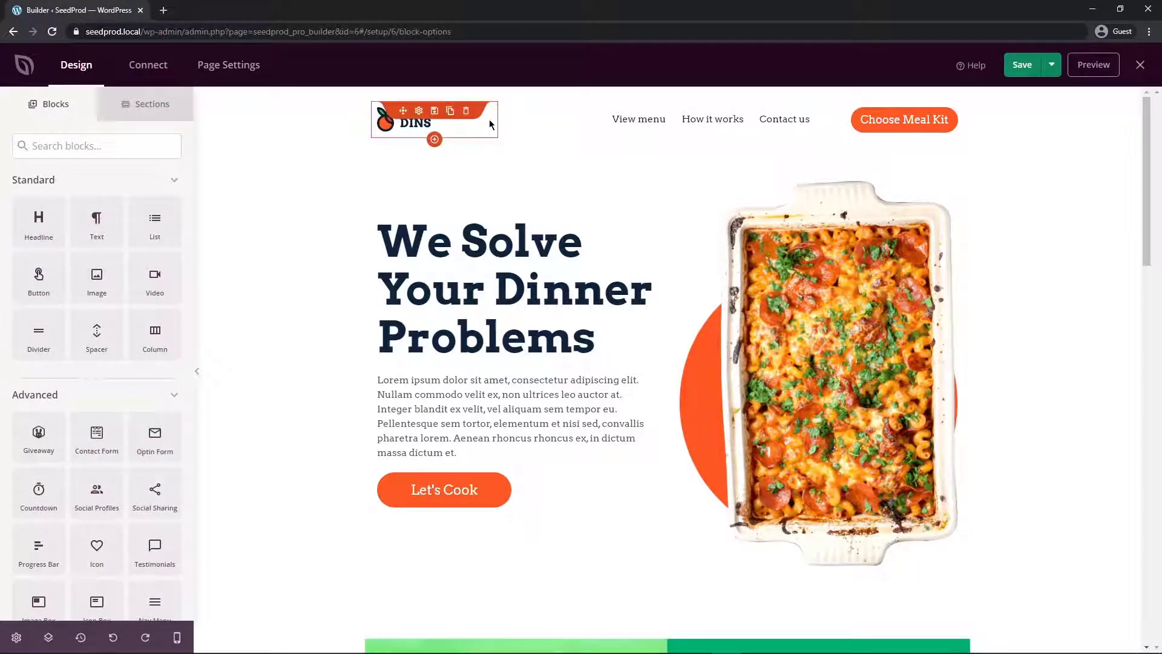
Step: Abandon the DINS logo replacement, then undo twice to restore the logo and empty the nav column
click(417, 128)
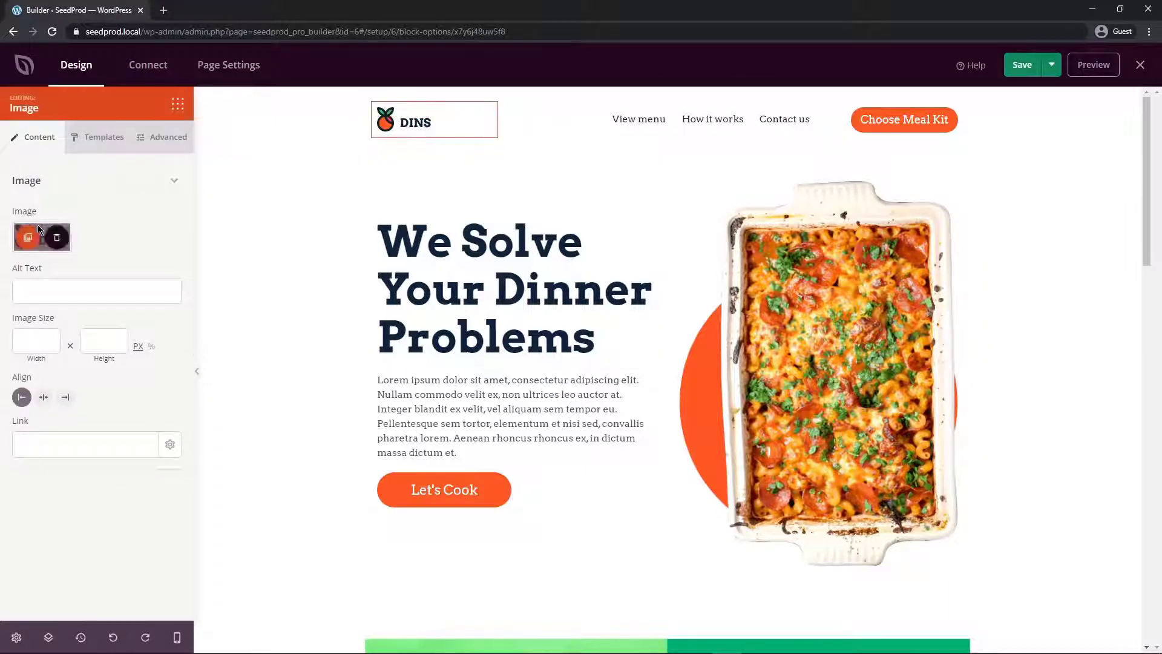
click(57, 237)
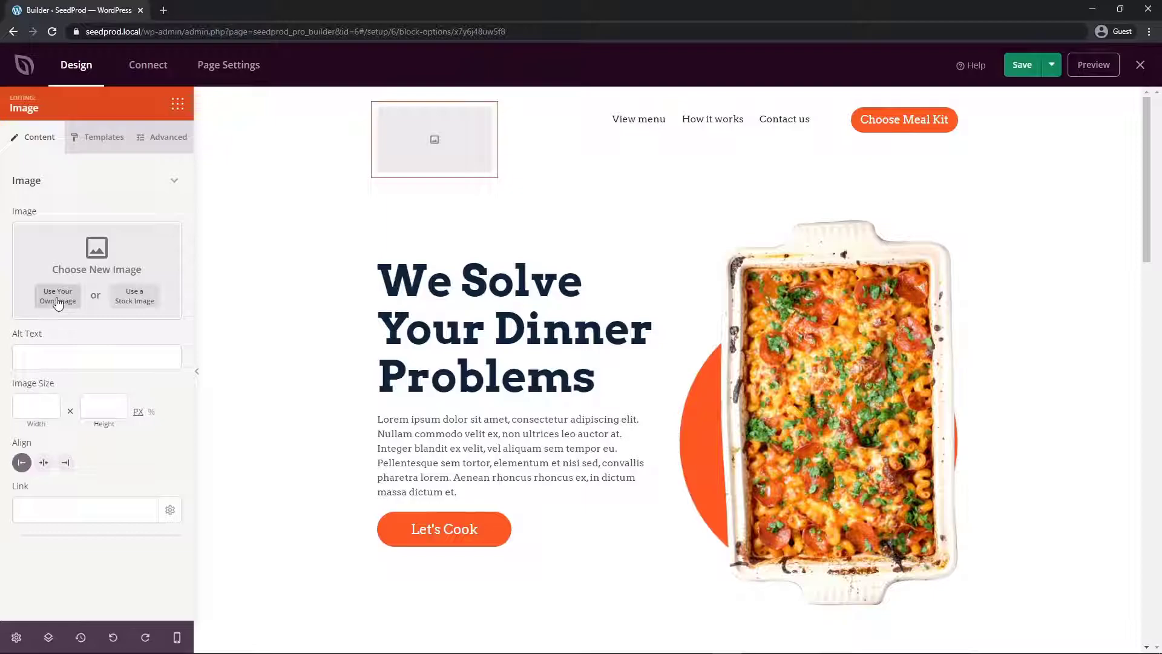
click(58, 297)
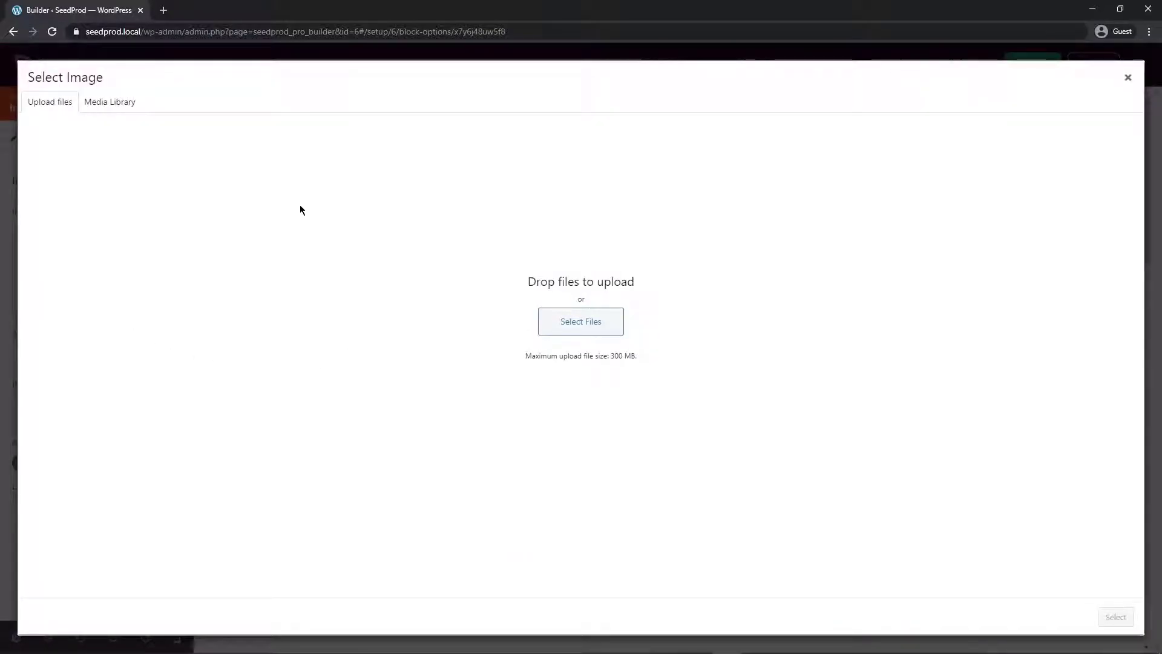
click(112, 105)
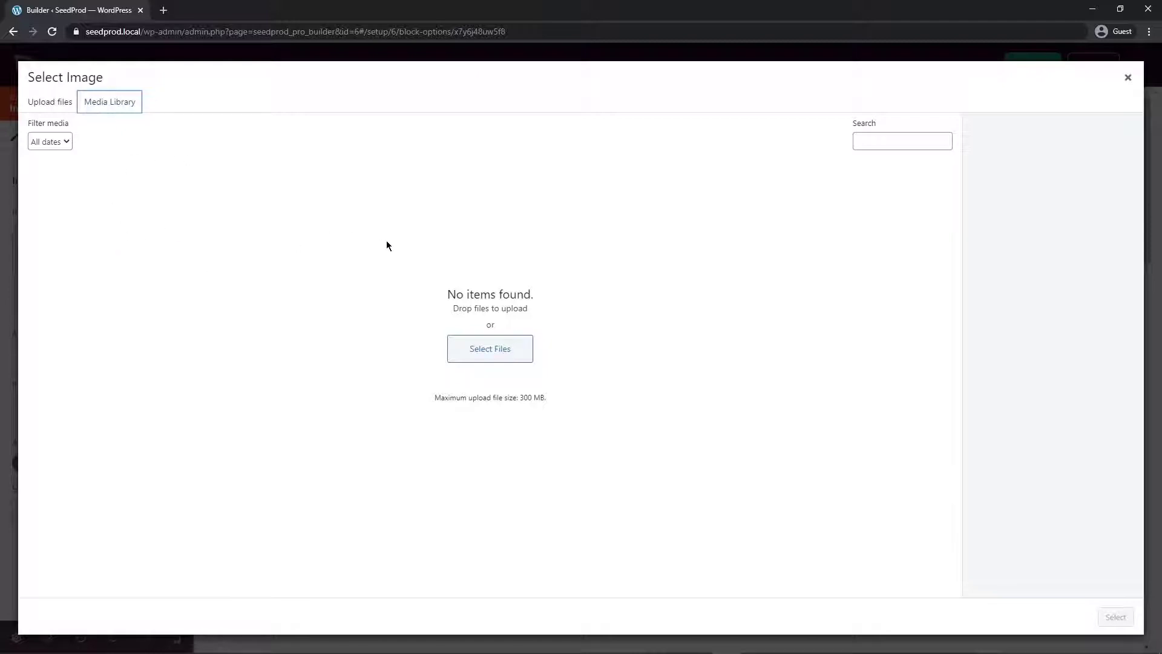
key(Escape)
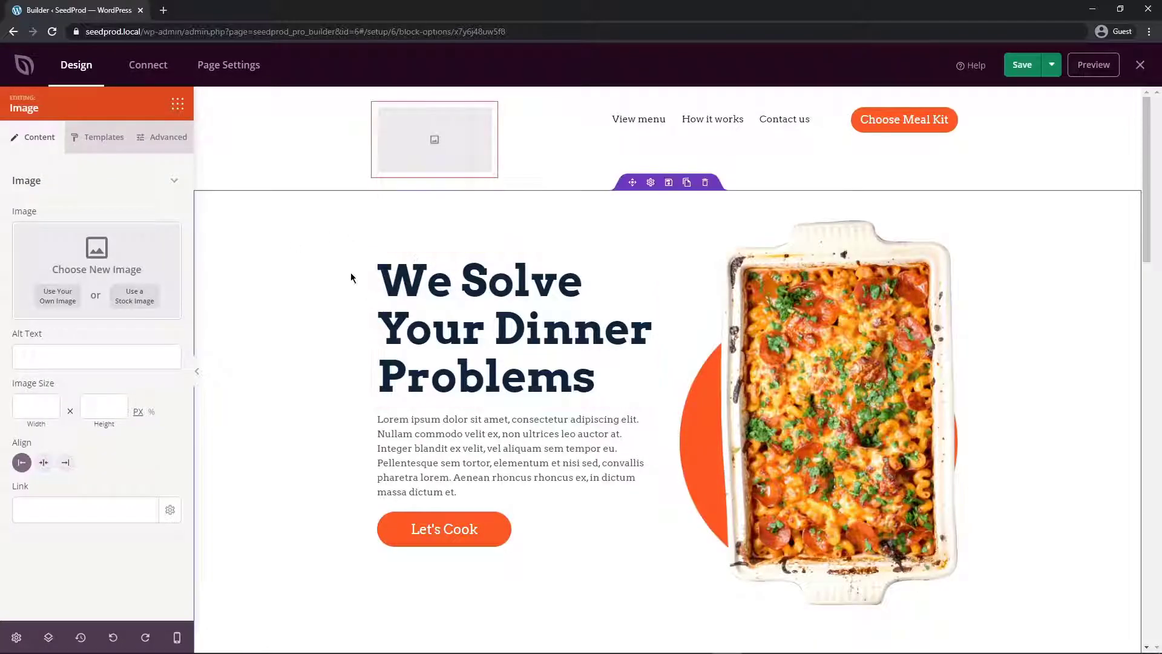
click(113, 639)
click(113, 639)
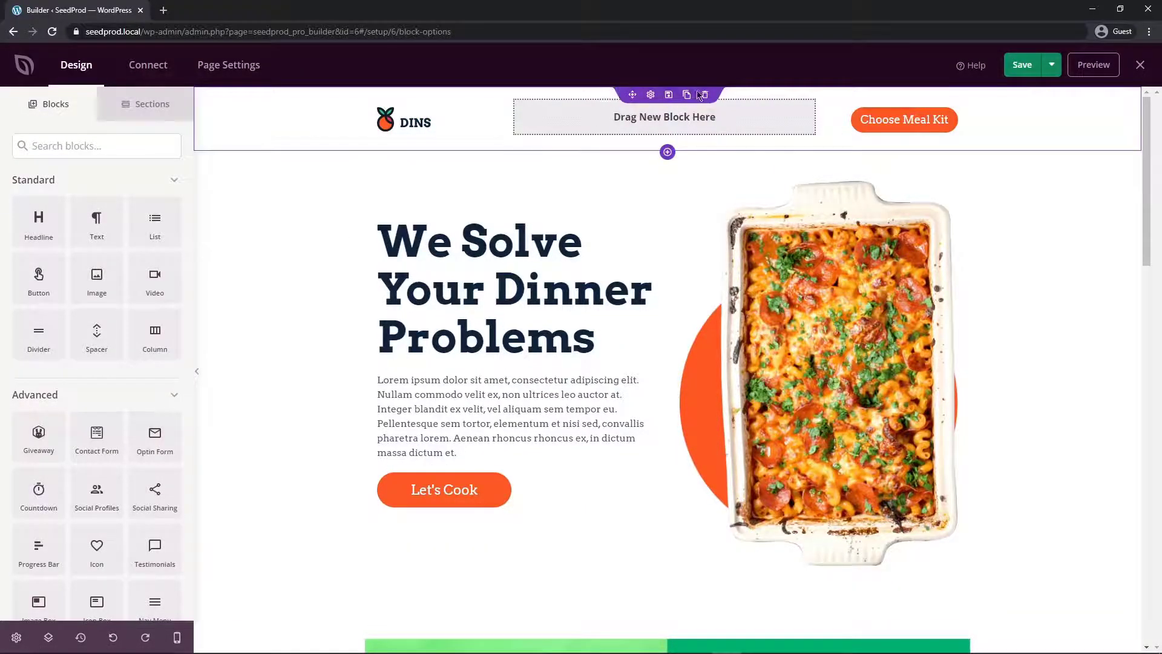
Step: Delete the header section and swap the hero photo for a hot-dog stock image from a 'food' search
click(703, 94)
click(542, 361)
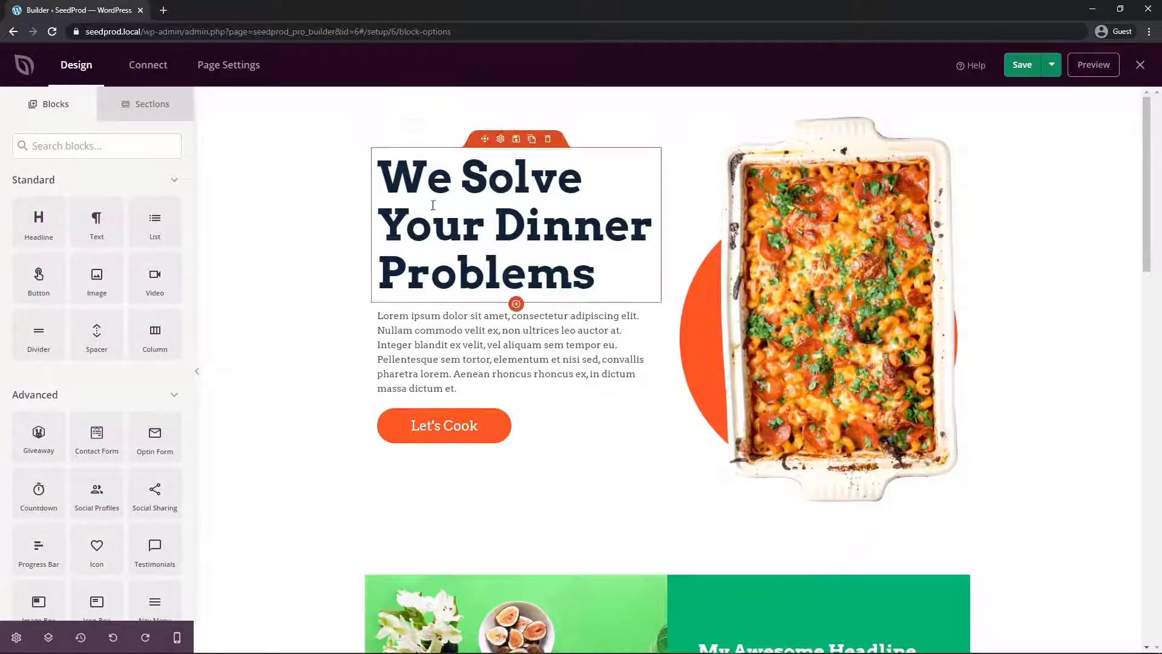
click(820, 267)
click(86, 315)
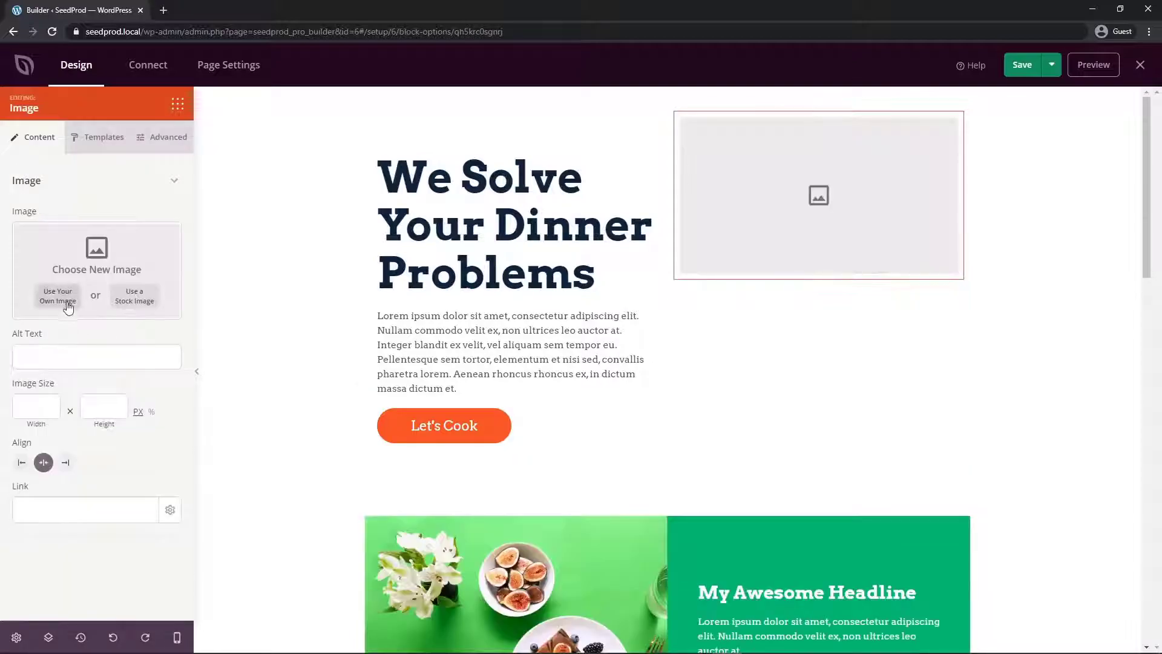
click(139, 299)
click(479, 351)
text(food)
key(Return)
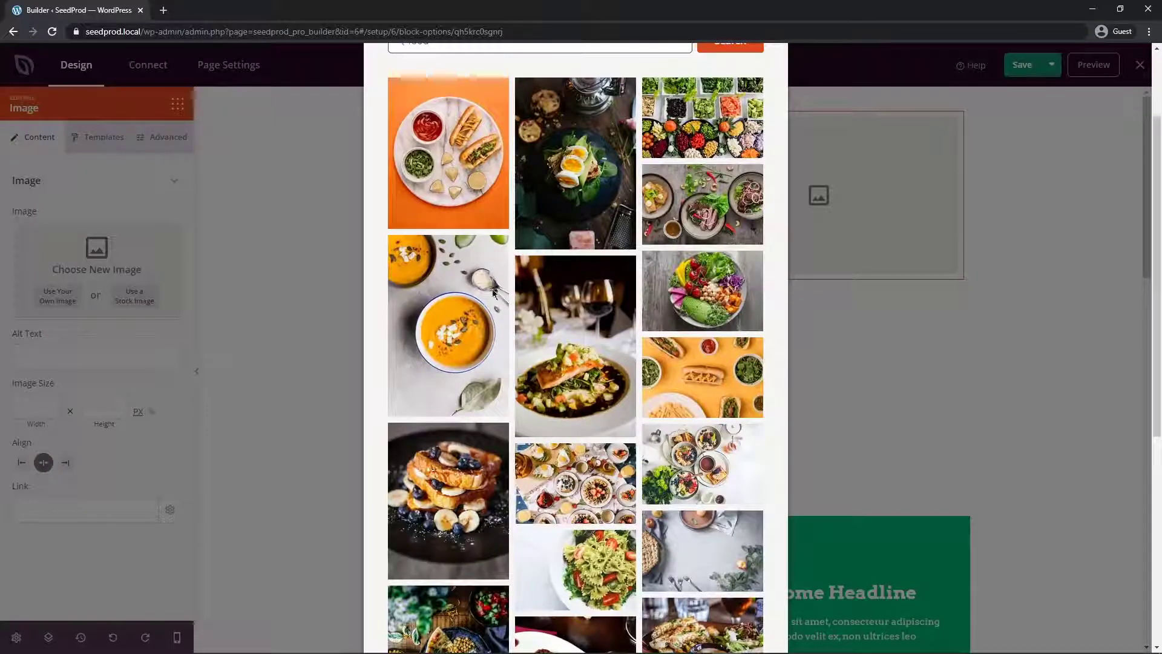
click(440, 158)
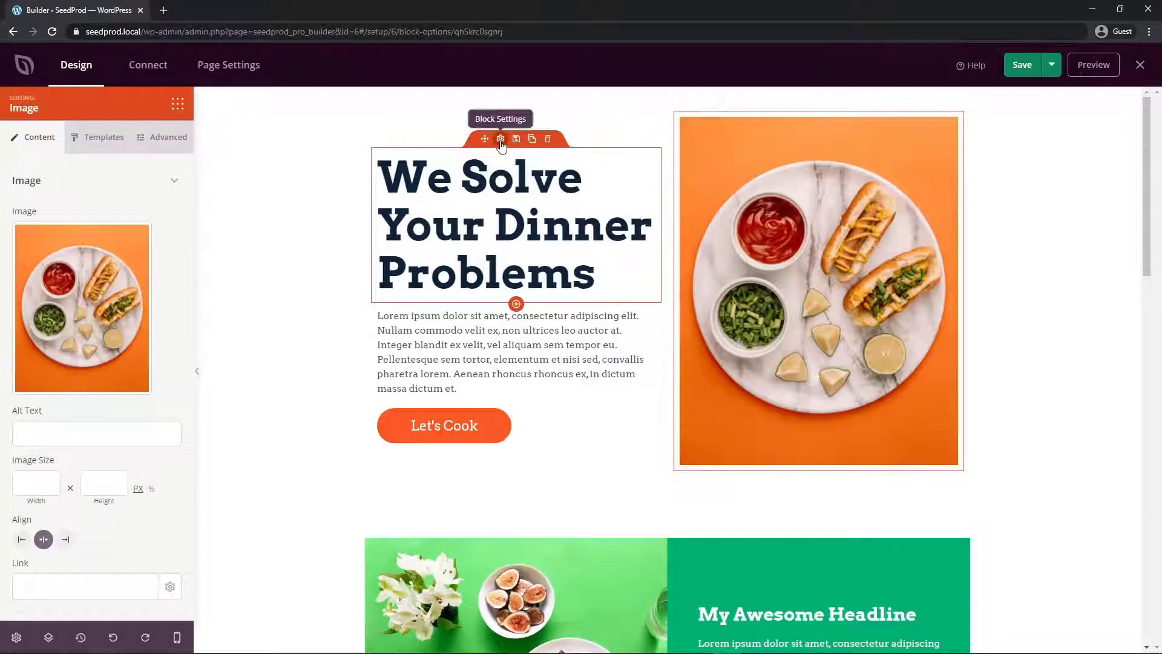
Step: Change the headline to 'Delicious Meals Delivered To Your Door', keep it left-aligned, and shrink its font
click(501, 140)
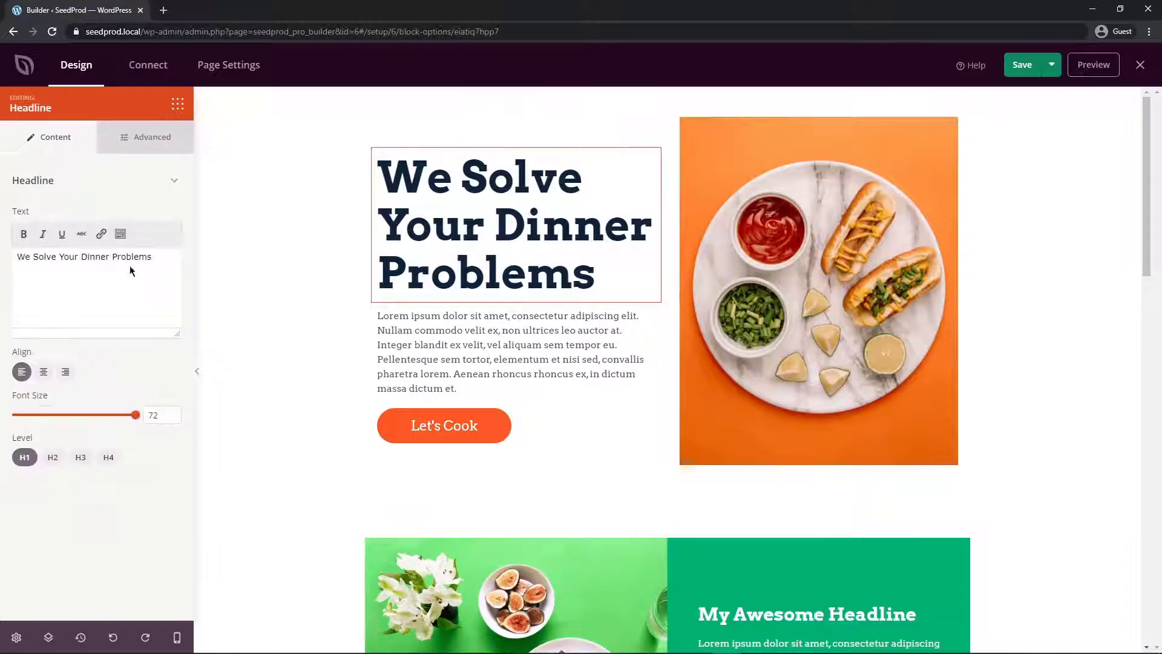
triple_click(159, 257)
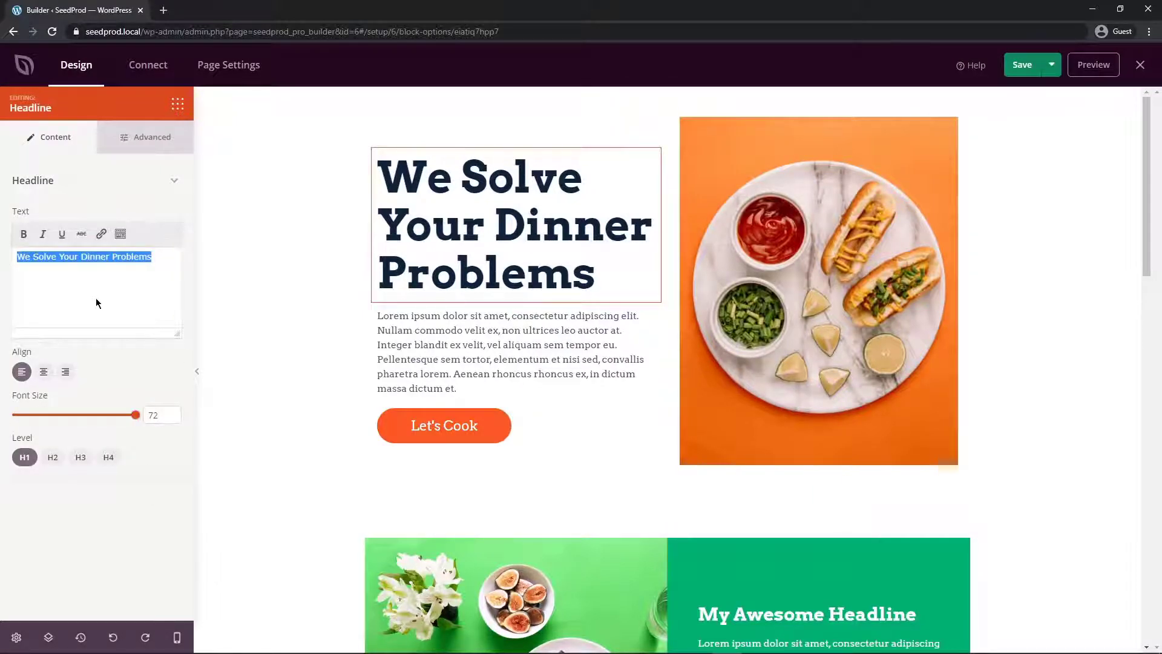
text(Delicious Meals Delivered To Your Door)
click(43, 370)
click(65, 371)
click(22, 371)
drag(136, 414, 103, 416)
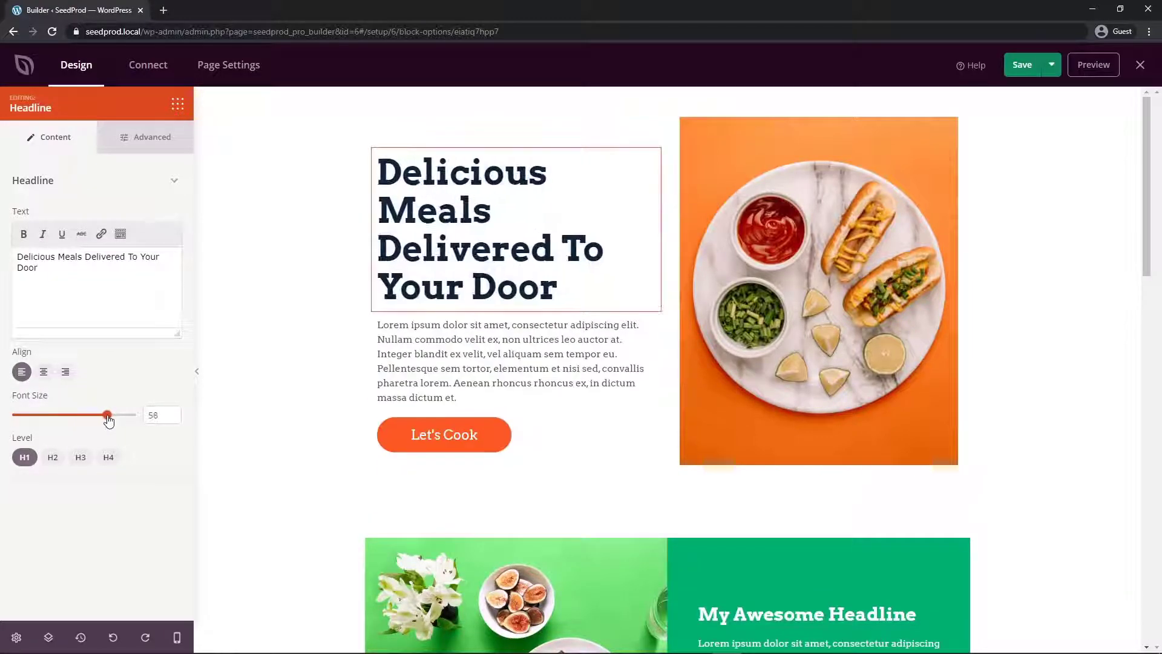
Step: Add test sub text to the Let's Cook button, then delete it again
click(523, 338)
scroll(523, 338, down, 1)
click(404, 372)
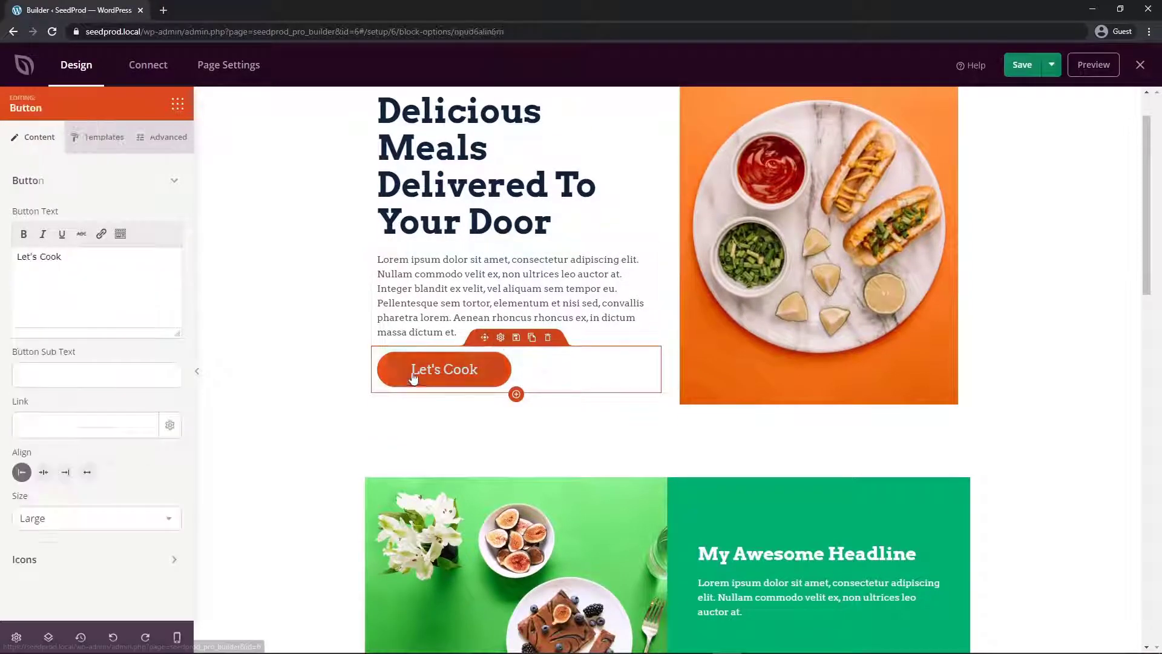
triple_click(89, 256)
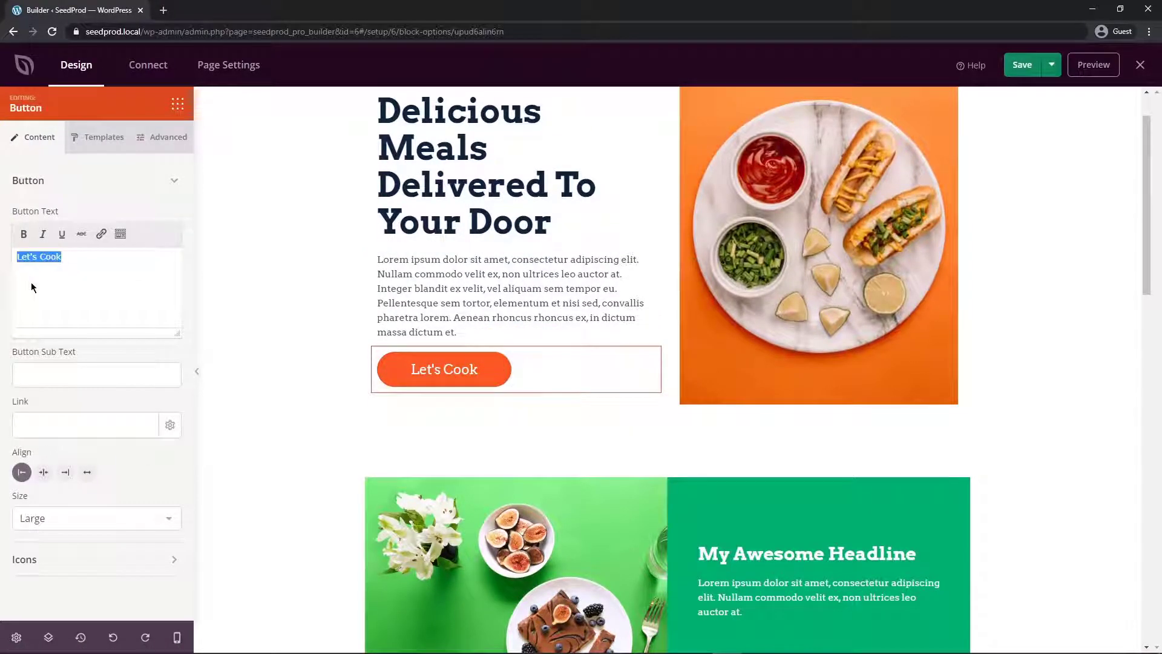
click(59, 374)
text(dgnjdtyj)
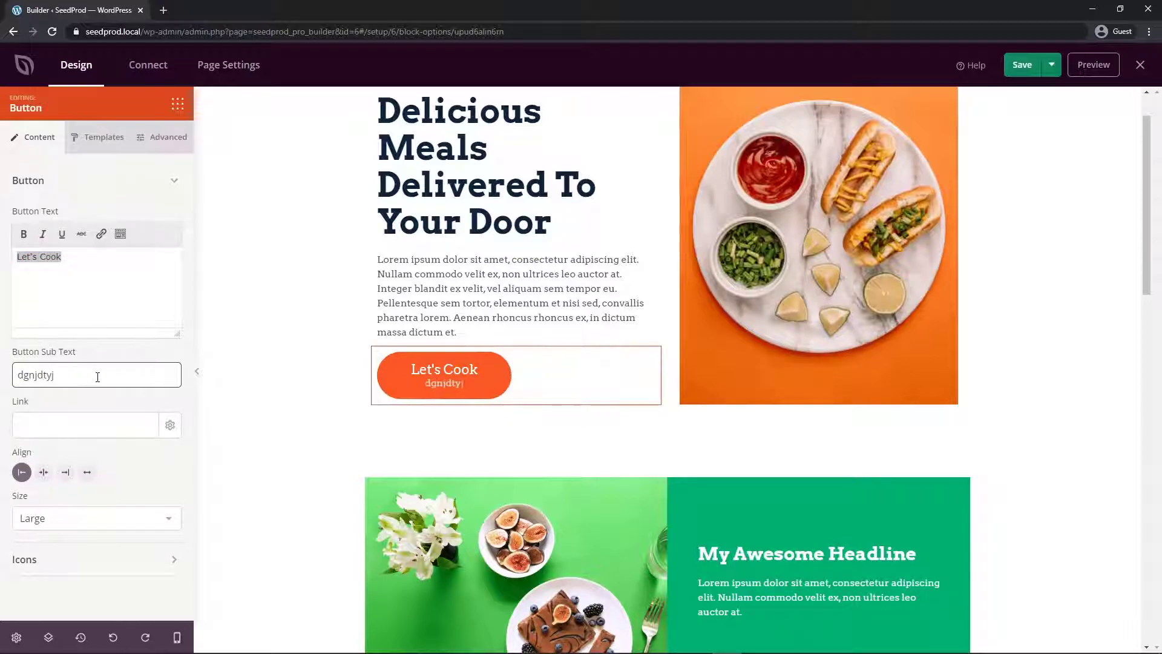
double_click(98, 376)
key(BackSpace)
Step: Try the Let's Cook button at full width, then return it to left alignment
click(68, 423)
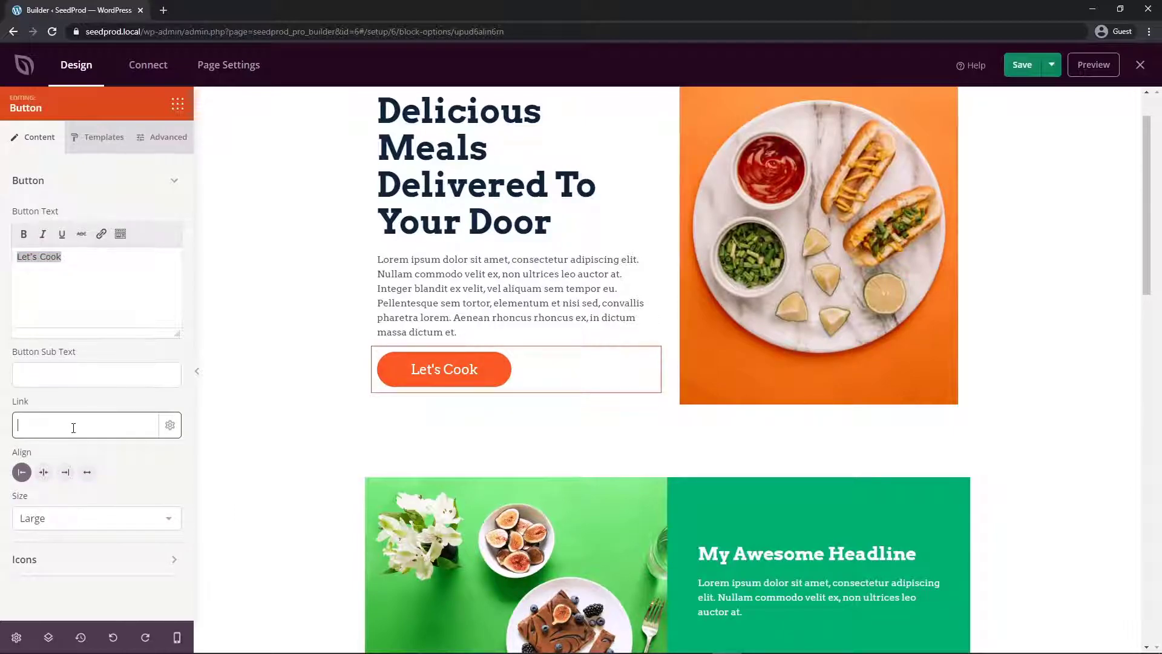
click(88, 473)
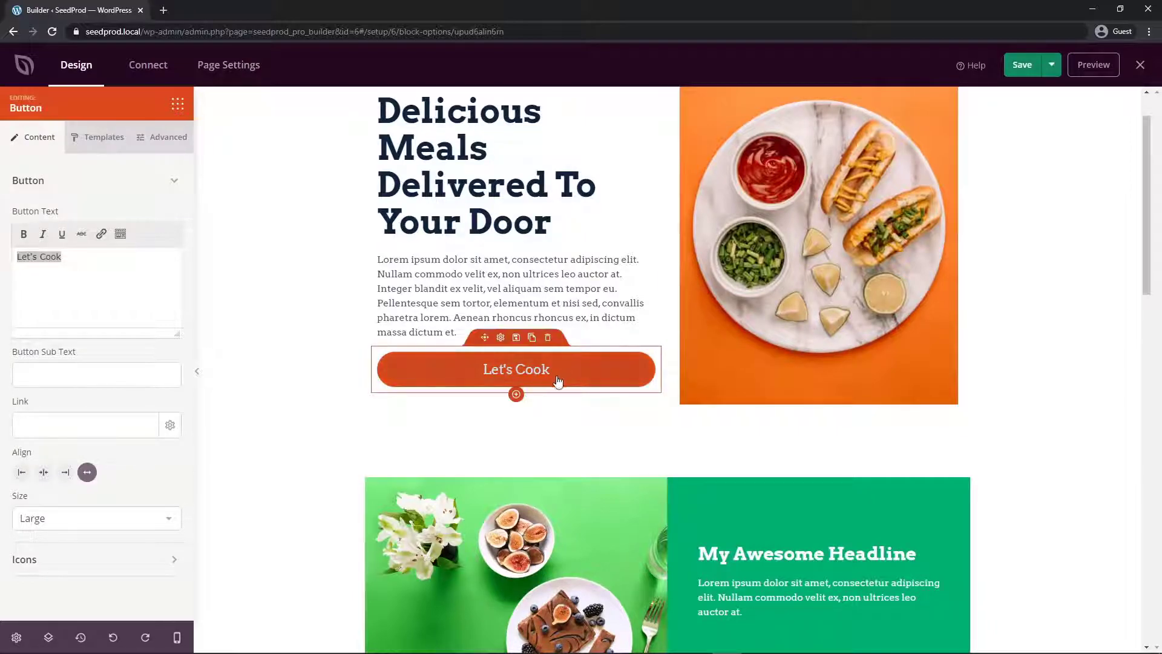
click(21, 472)
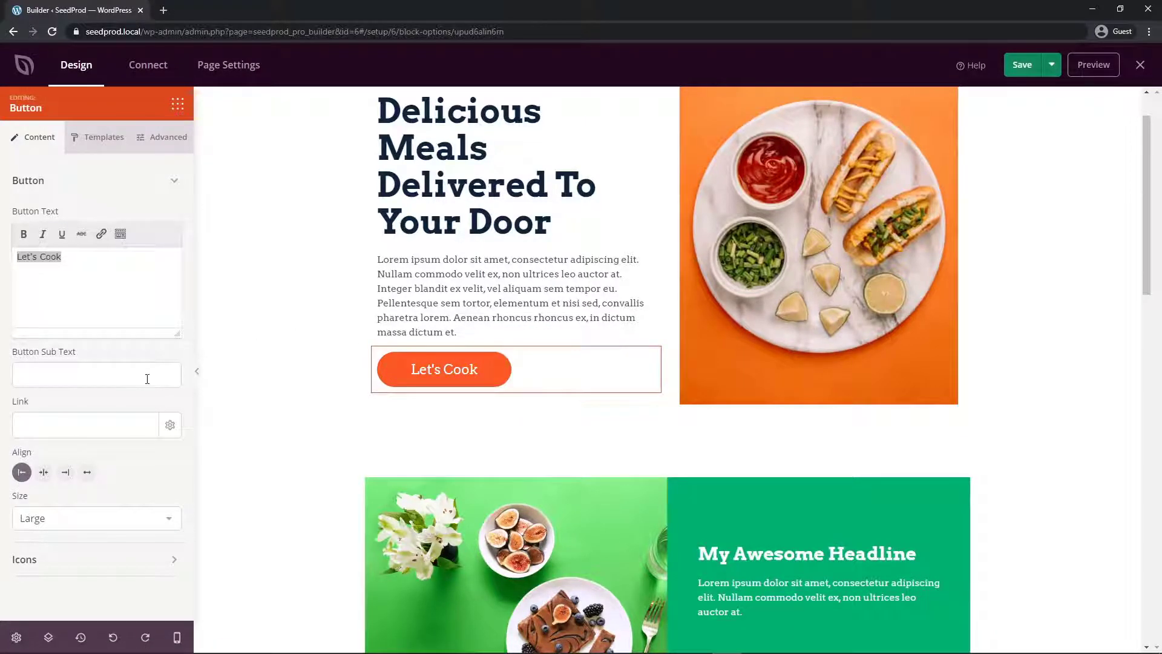
scroll(595, 374, down, 5)
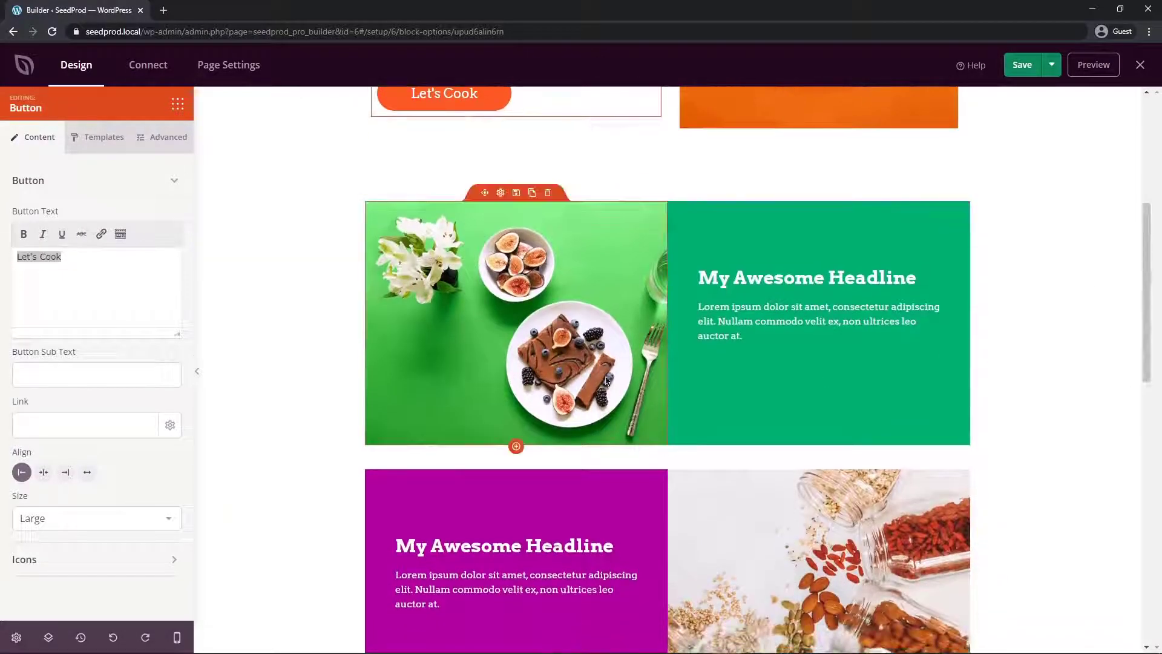
Step: Remove the green section's fig photo and browse stock images for a replacement
click(520, 293)
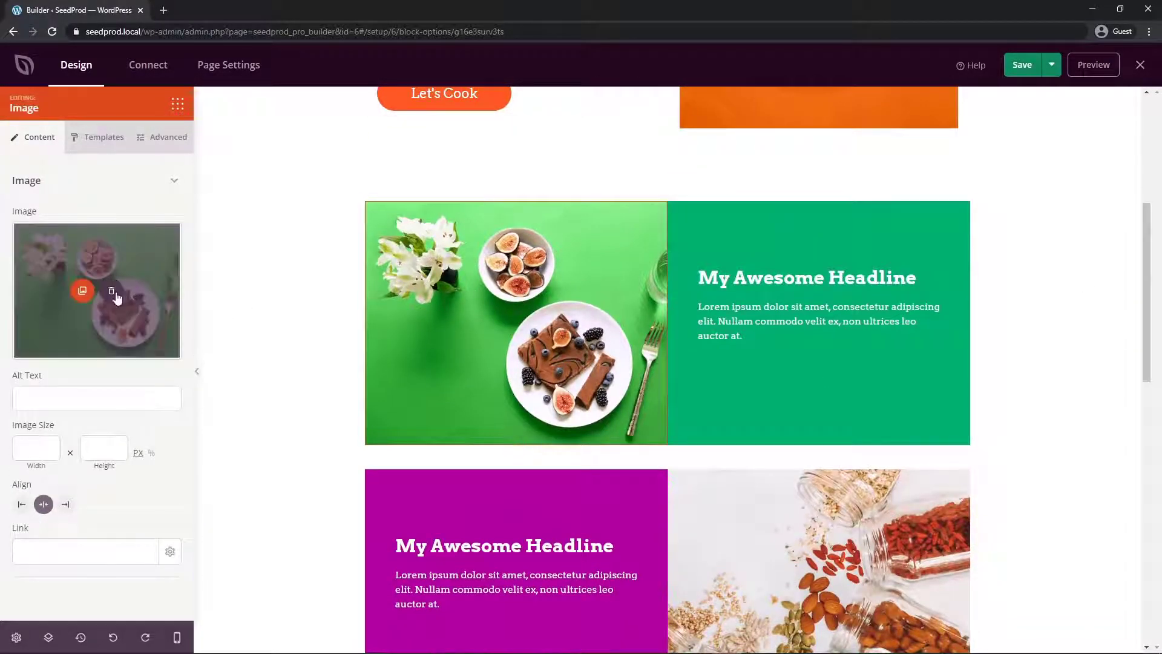
click(88, 289)
click(130, 298)
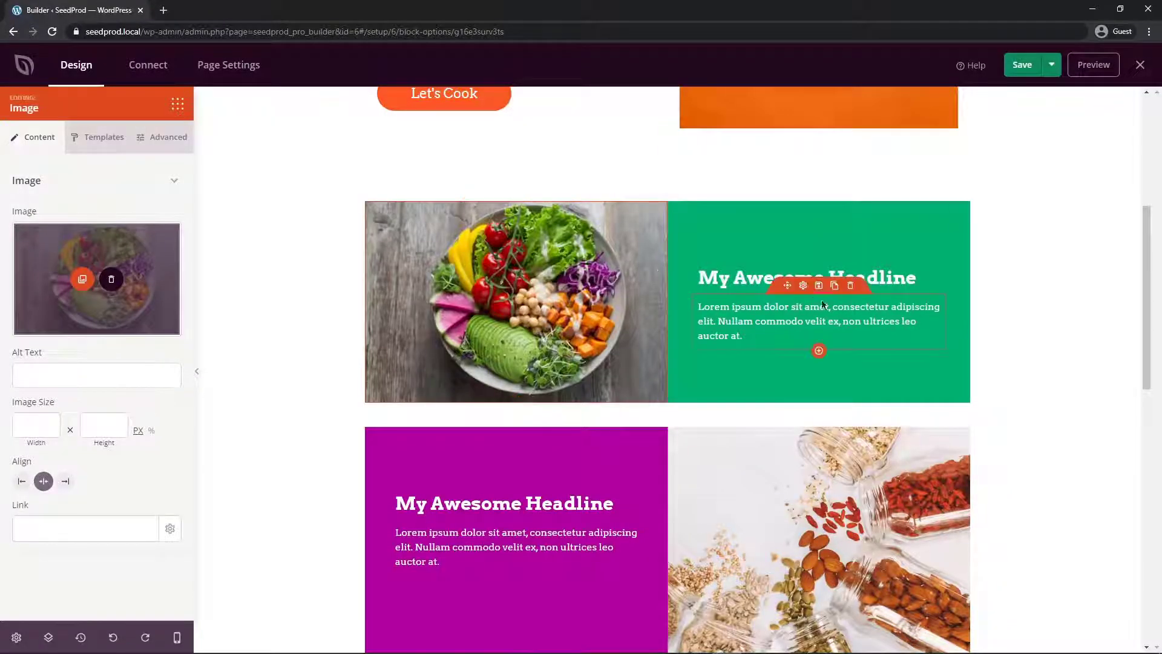
scroll(820, 258, down, 2)
scroll(737, 221, up, 1)
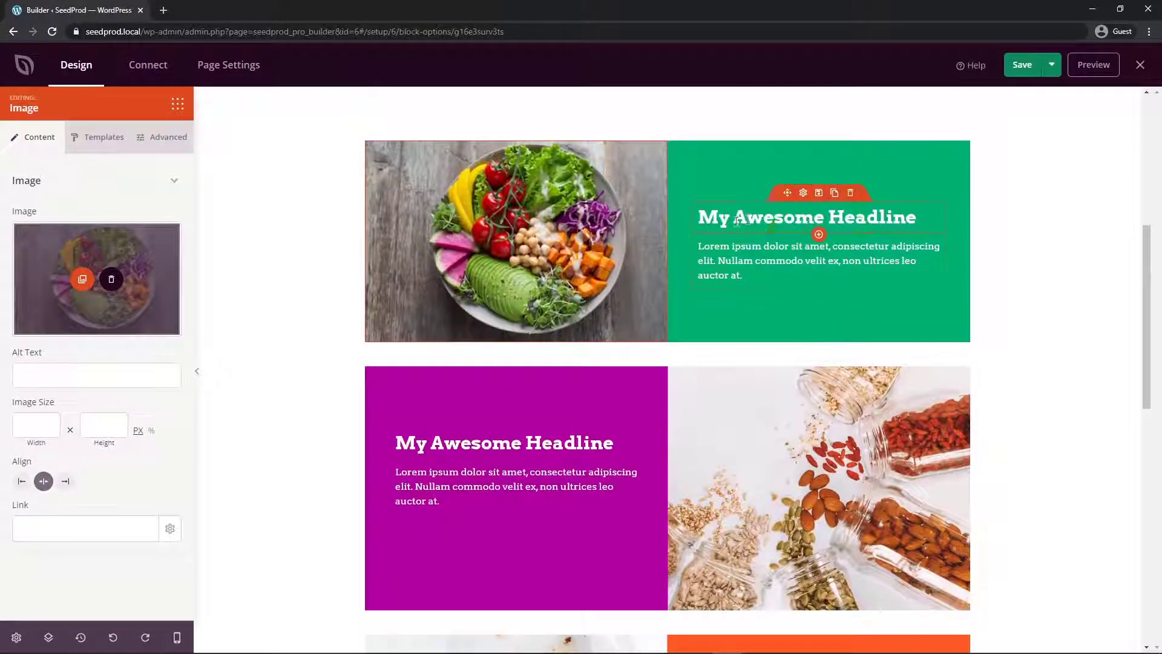
Step: Inspect the green section's headline, body text and lower Let's Cook button
click(782, 216)
click(739, 263)
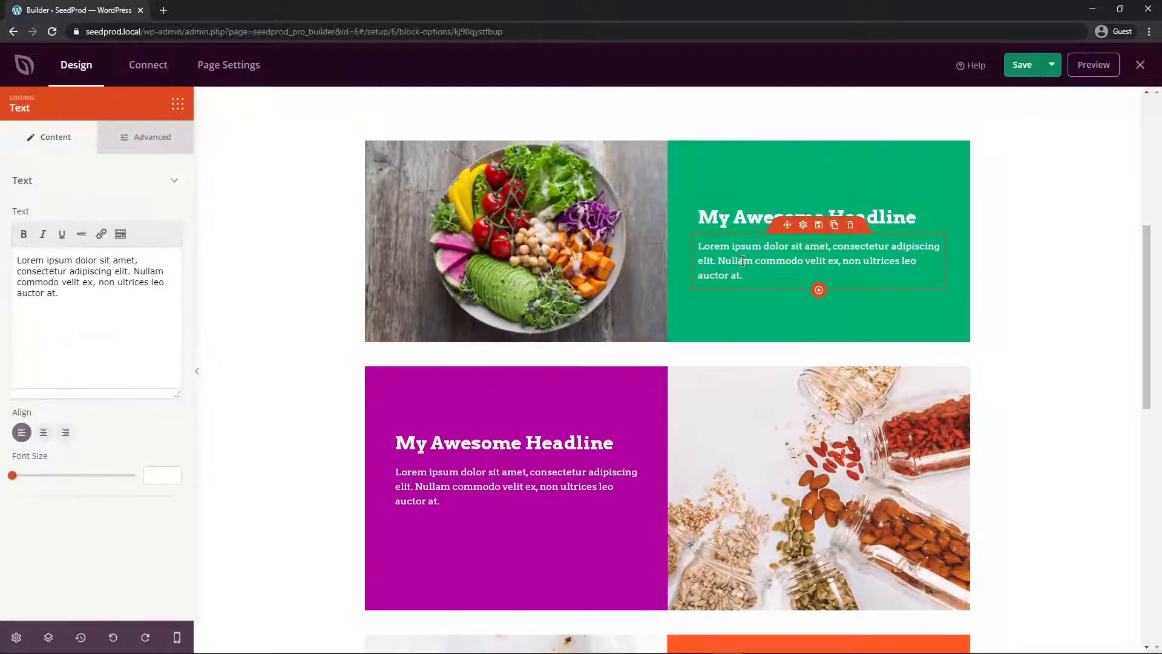
scroll(762, 285, down, 3)
scroll(722, 302, down, 2)
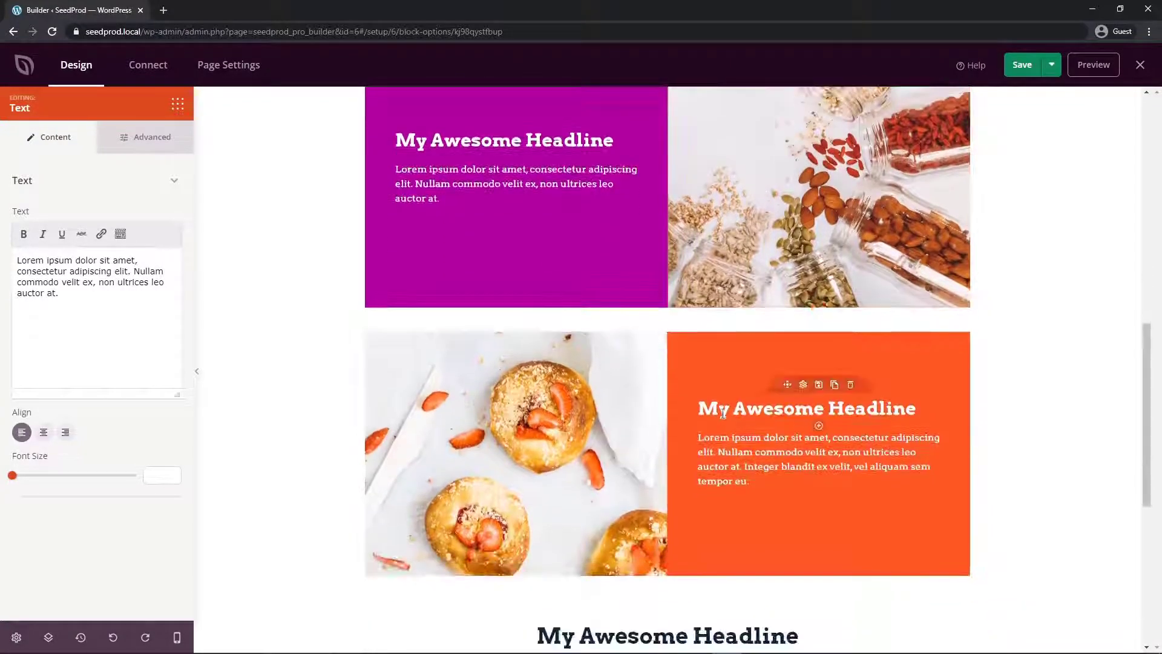
scroll(726, 393, down, 6)
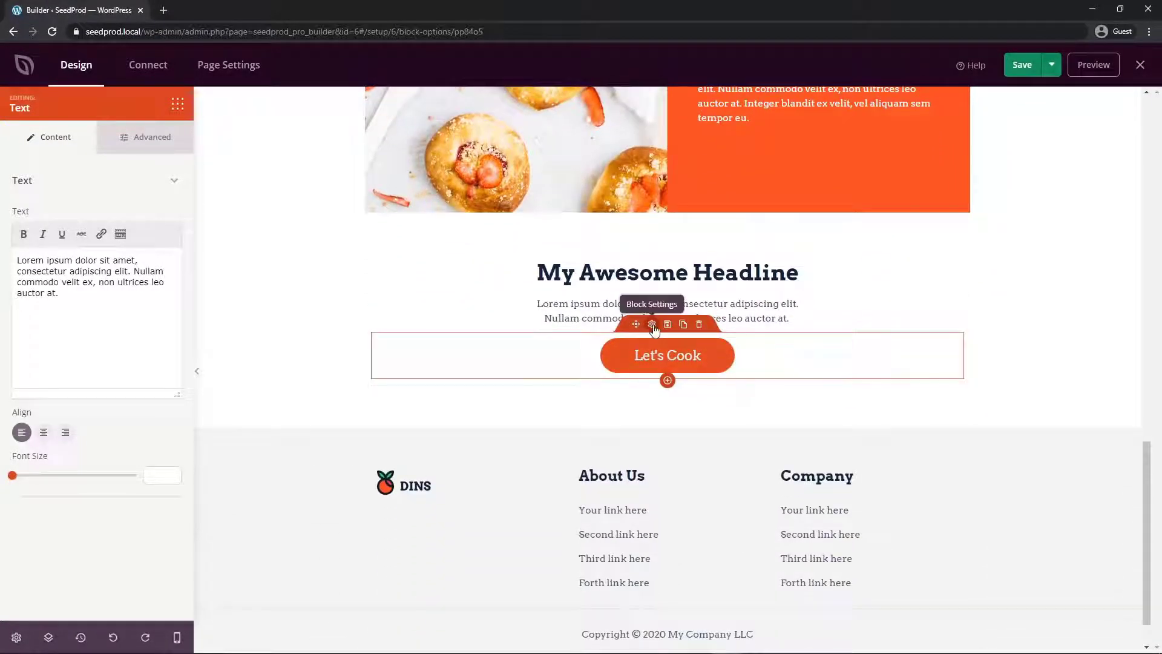
click(669, 362)
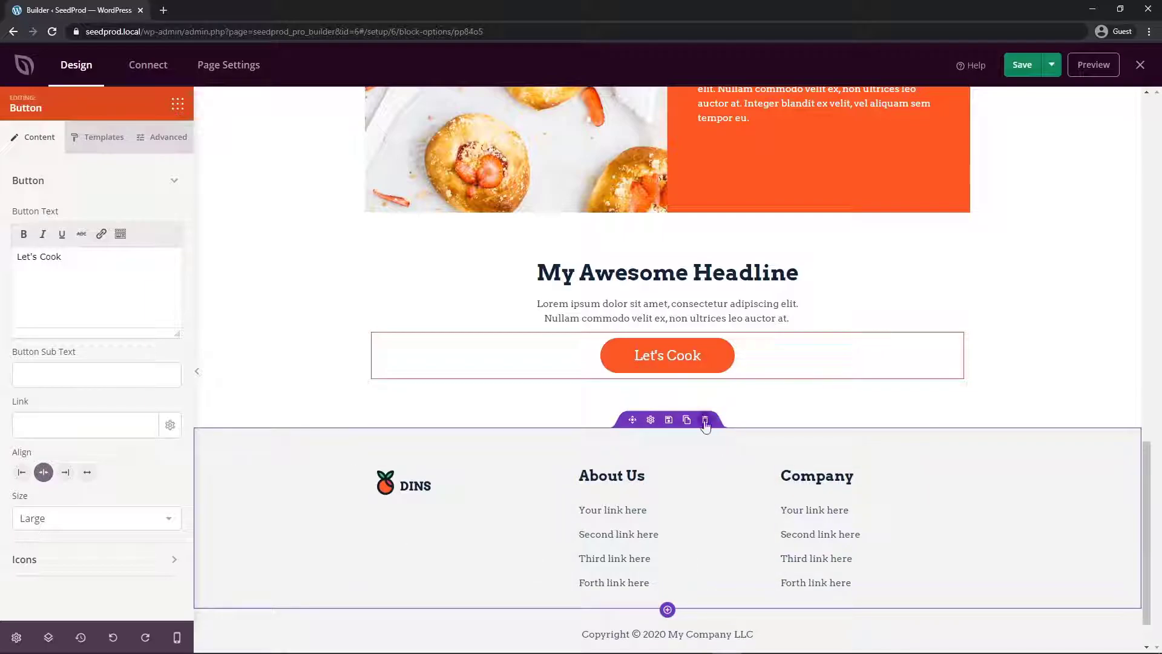
Step: Delete the footer links section and the copyright text block
click(704, 419)
click(542, 361)
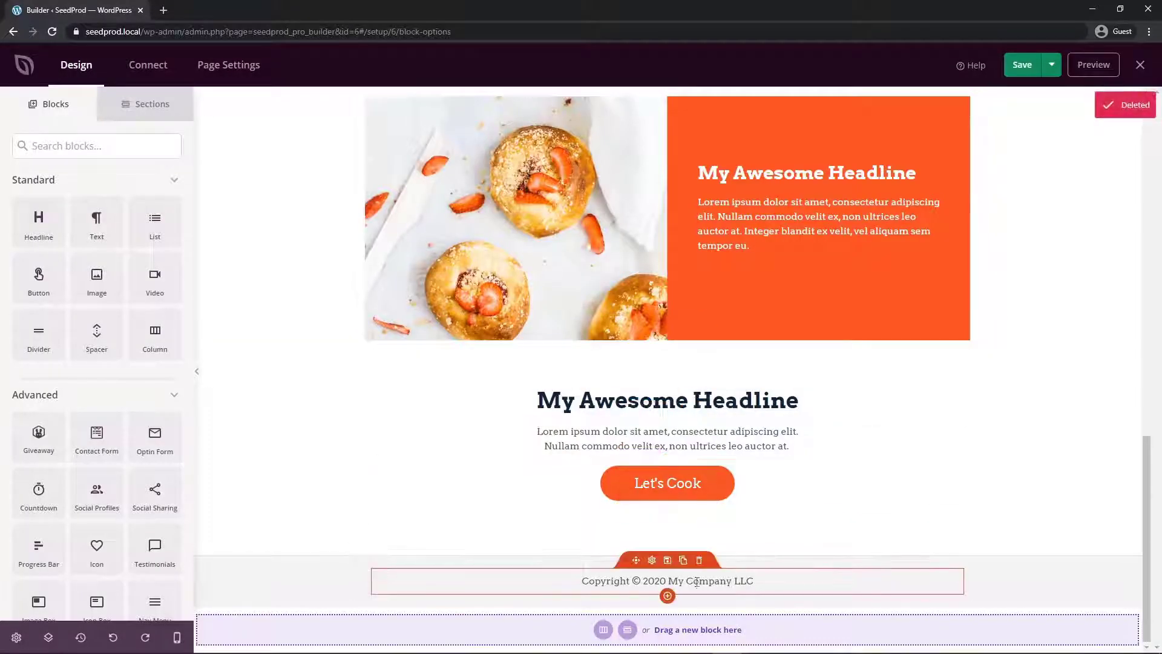
click(698, 559)
click(543, 363)
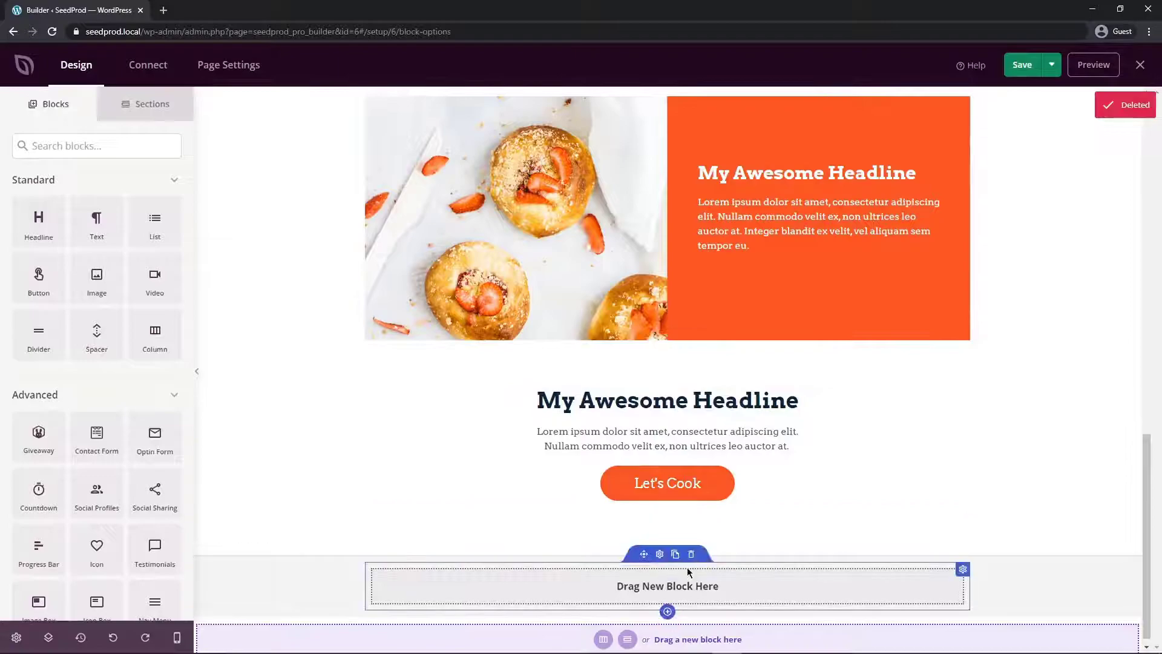
scroll(1128, 345, up, 9)
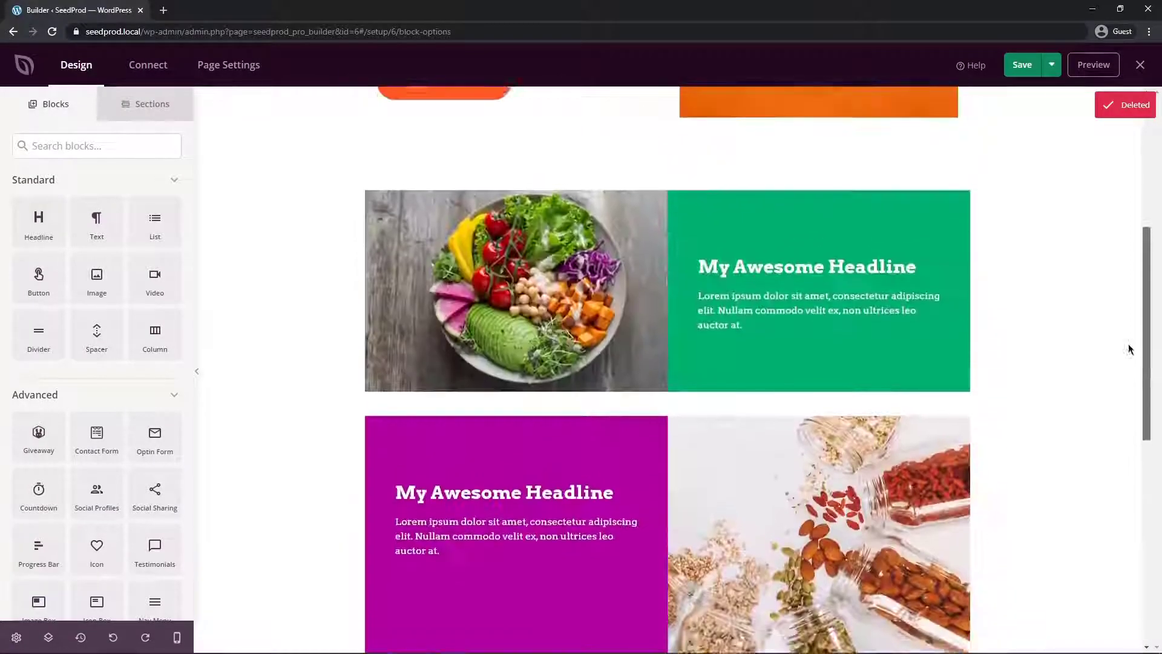
Step: Replace the hero's Let's Cook button with an opt-in form below the hero text
scroll(1129, 346, up, 6)
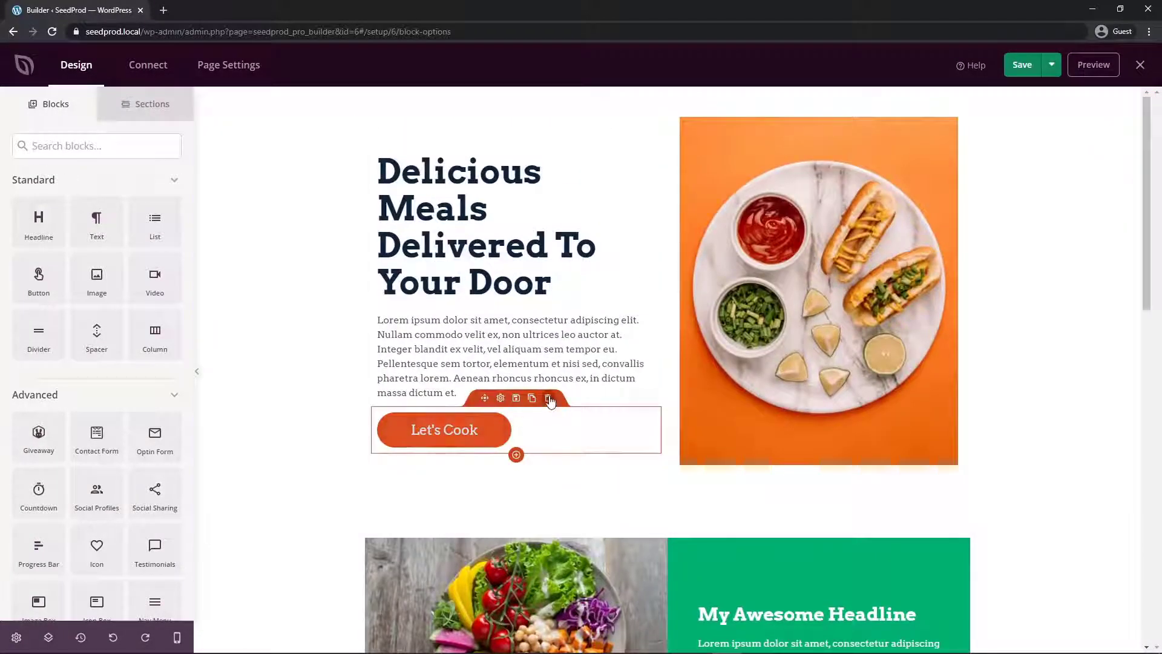
click(548, 398)
click(532, 362)
drag(155, 436, 483, 407)
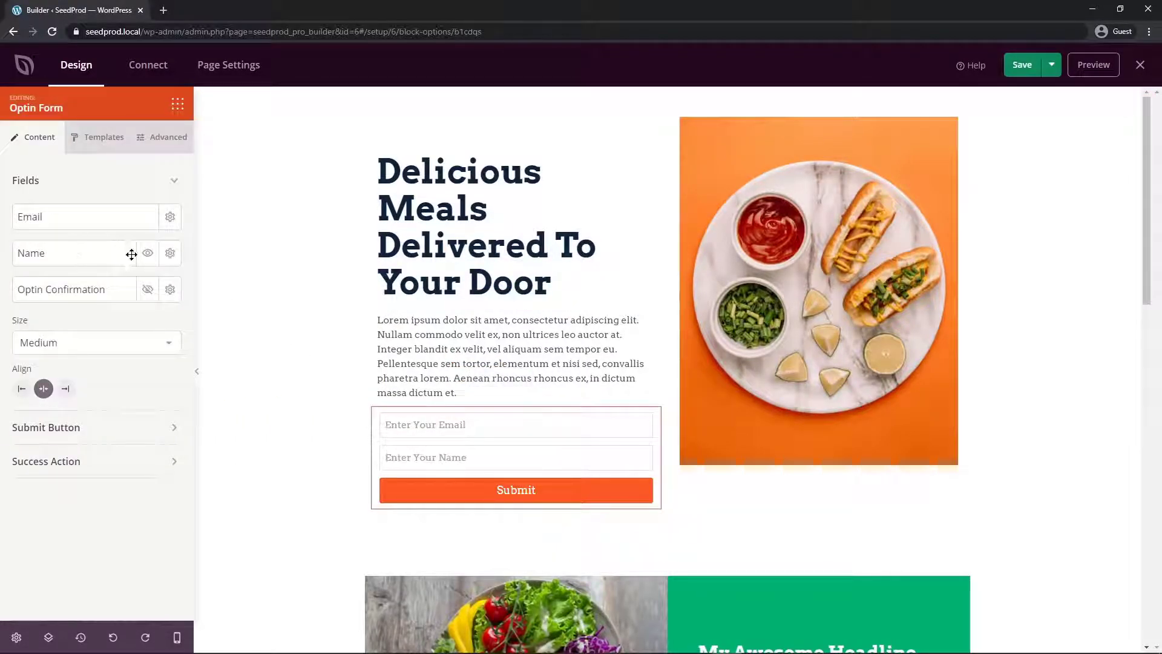
Step: Hide the form's Name field, label the button 'I'm Hungry! Sign Me Up!', and review success actions
click(148, 253)
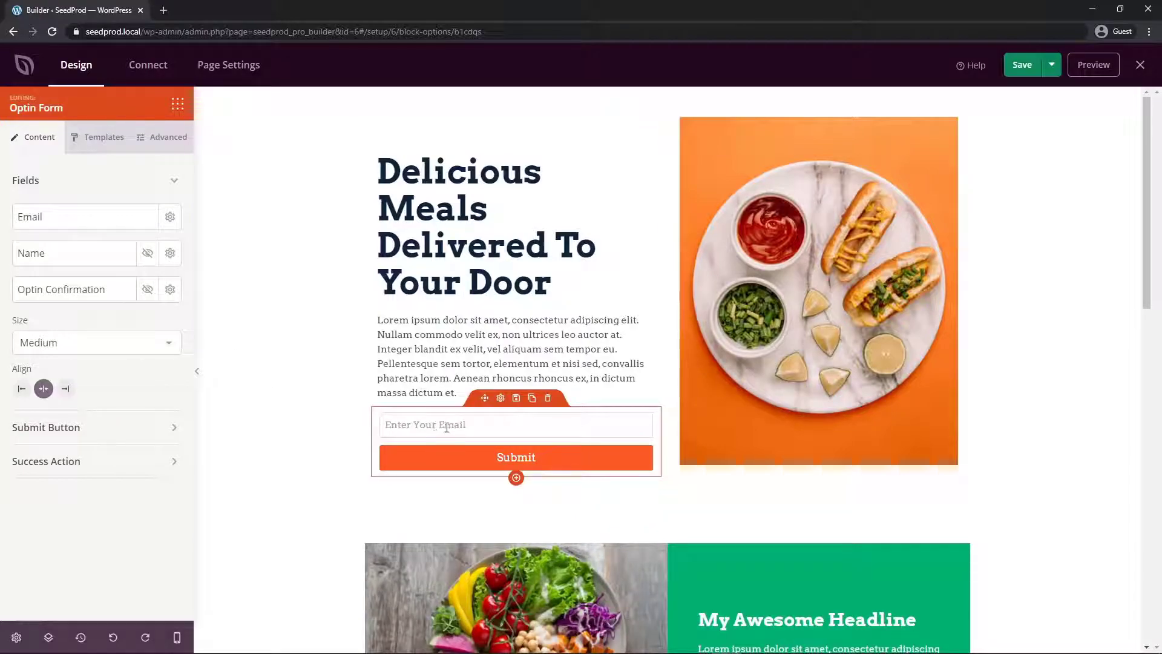
click(46, 427)
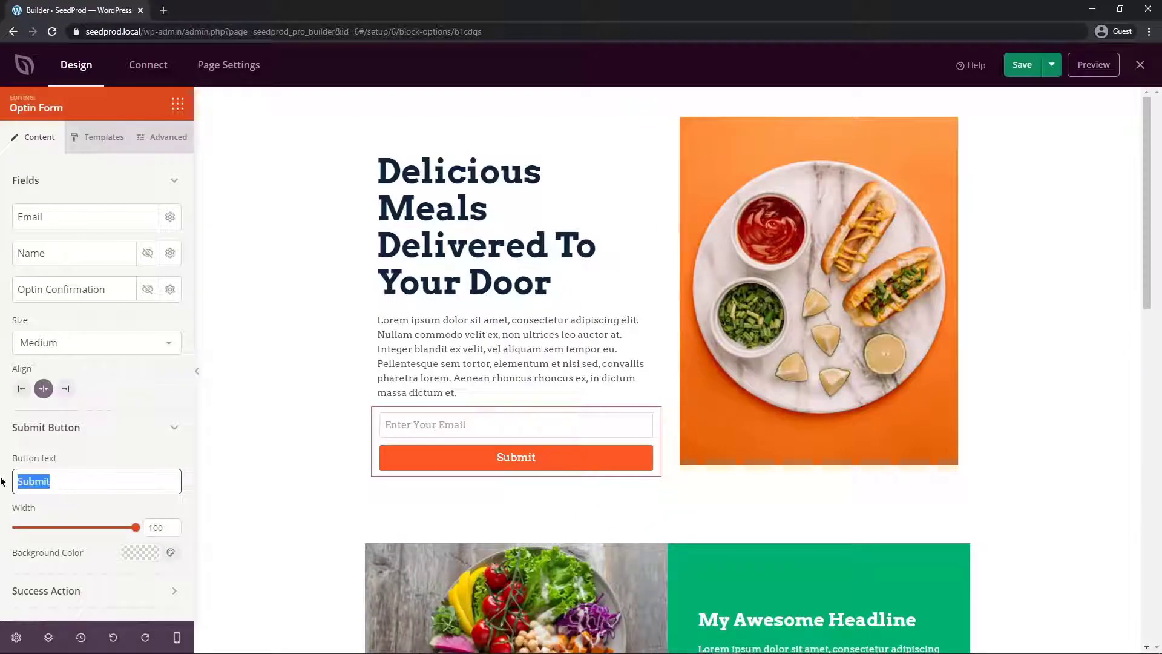
text(I'm Hungry! Sign Me Up!)
click(47, 428)
click(67, 461)
scroll(109, 464, down, 1)
drag(27, 476, 156, 475)
click(104, 402)
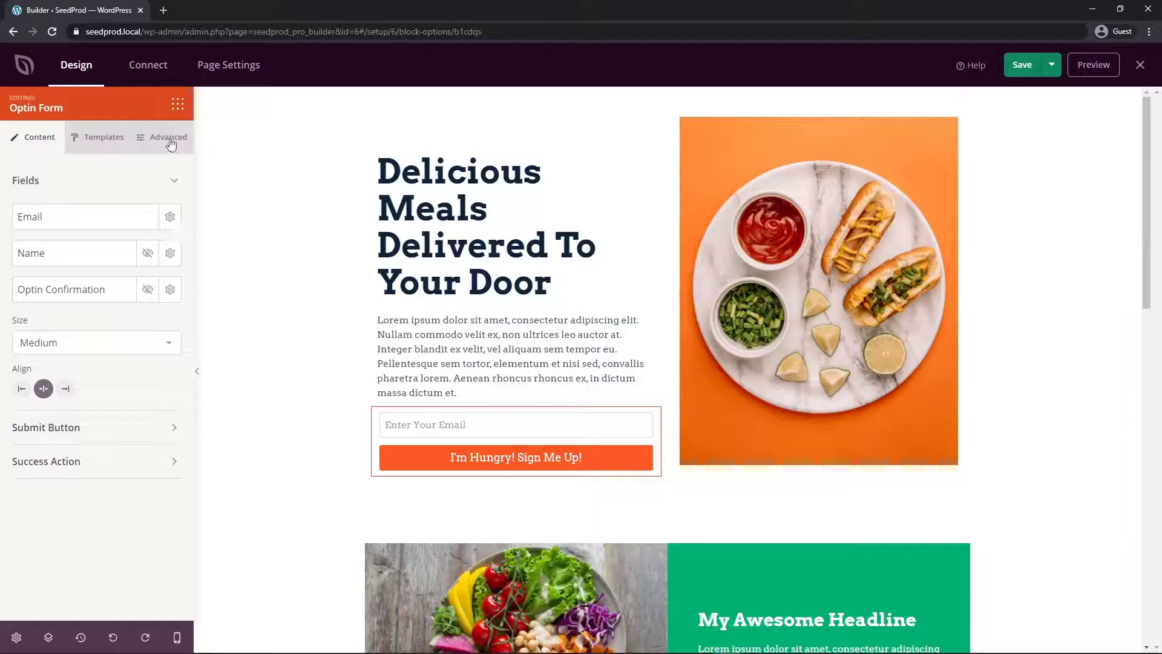
Step: Expand the Button section in the Optin Form's Advanced tab
click(165, 138)
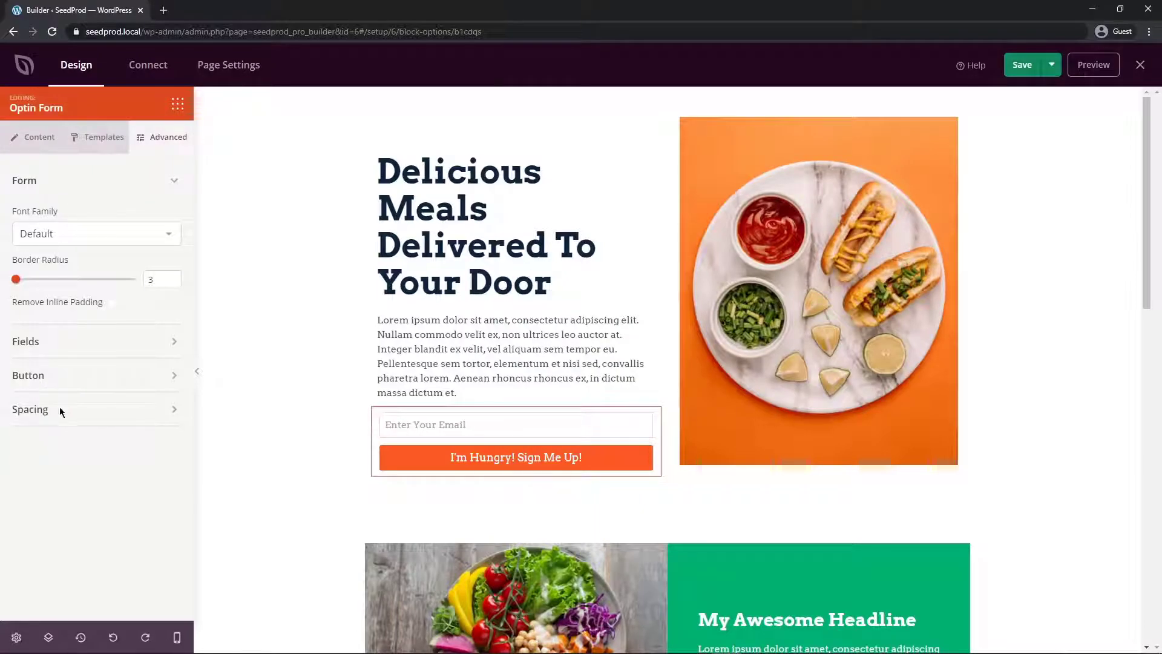
click(72, 375)
scroll(103, 411, down, 1)
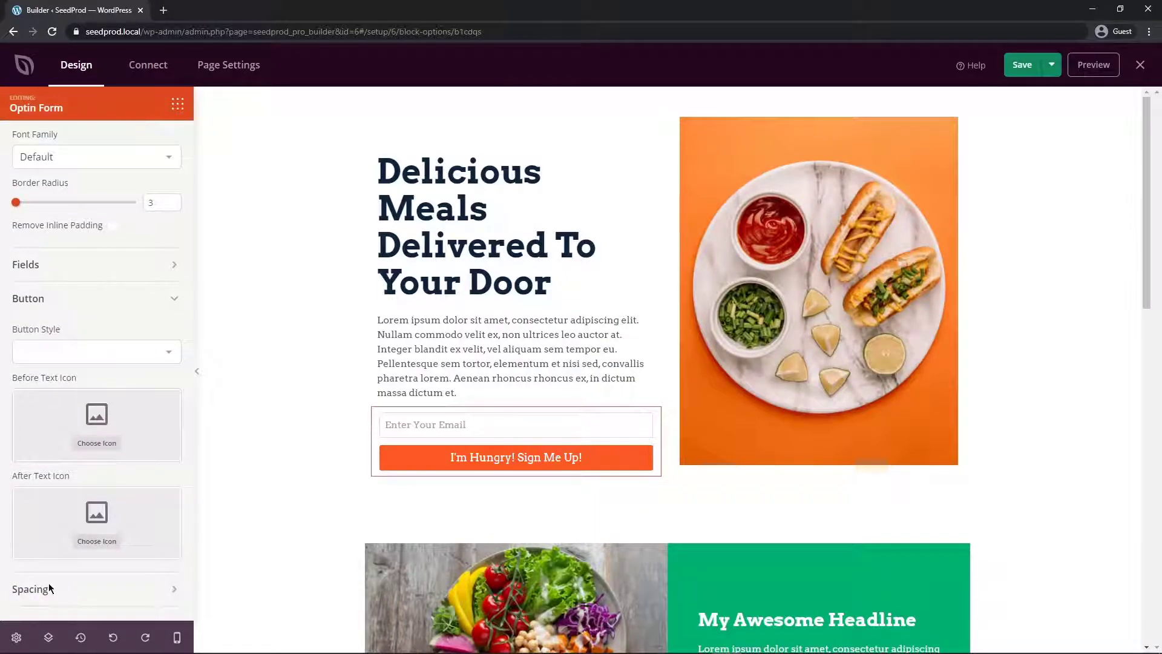
scroll(91, 517, up, 1)
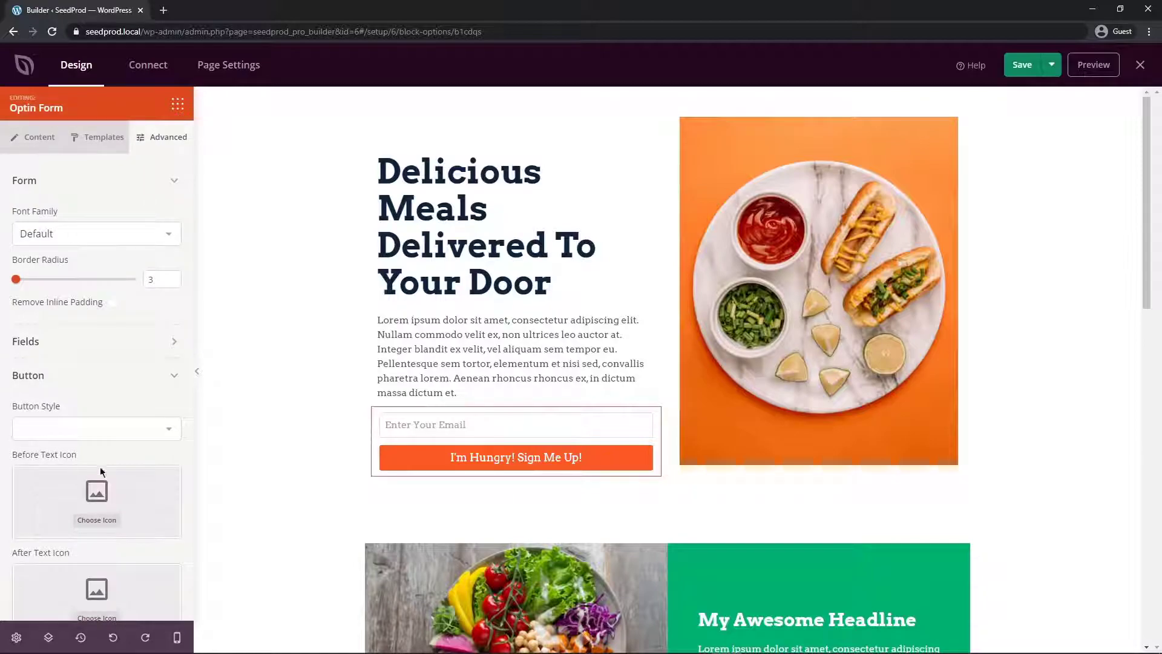
Step: Apply the Source Sans Pro / Open Sans font theme in Global Settings
click(17, 637)
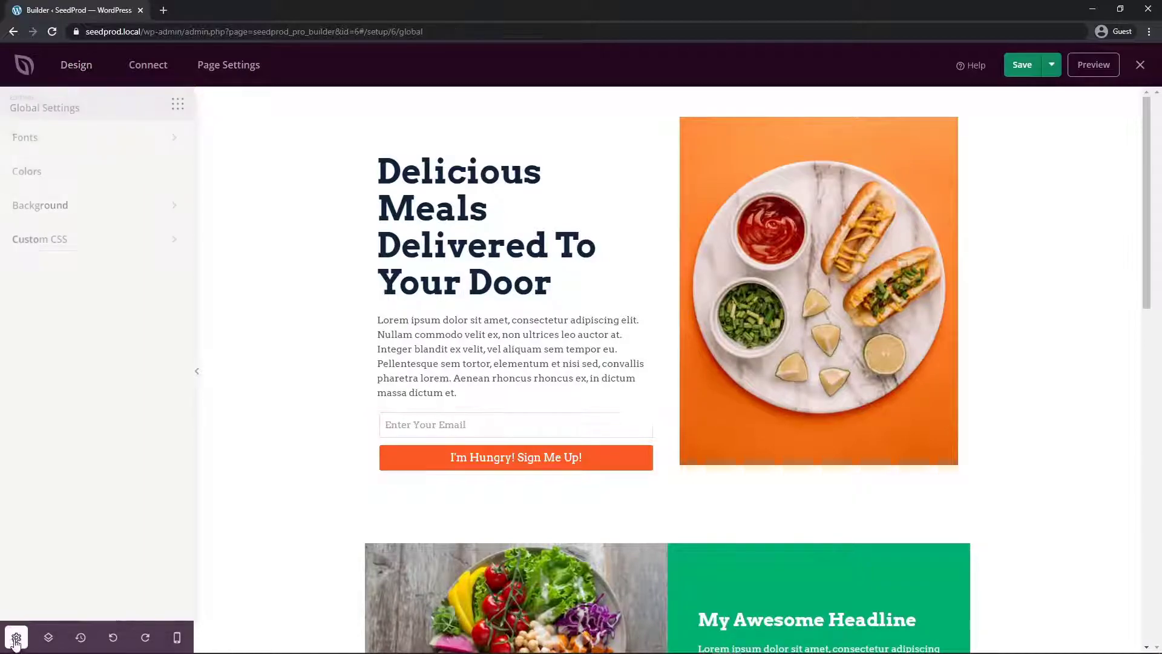
click(44, 140)
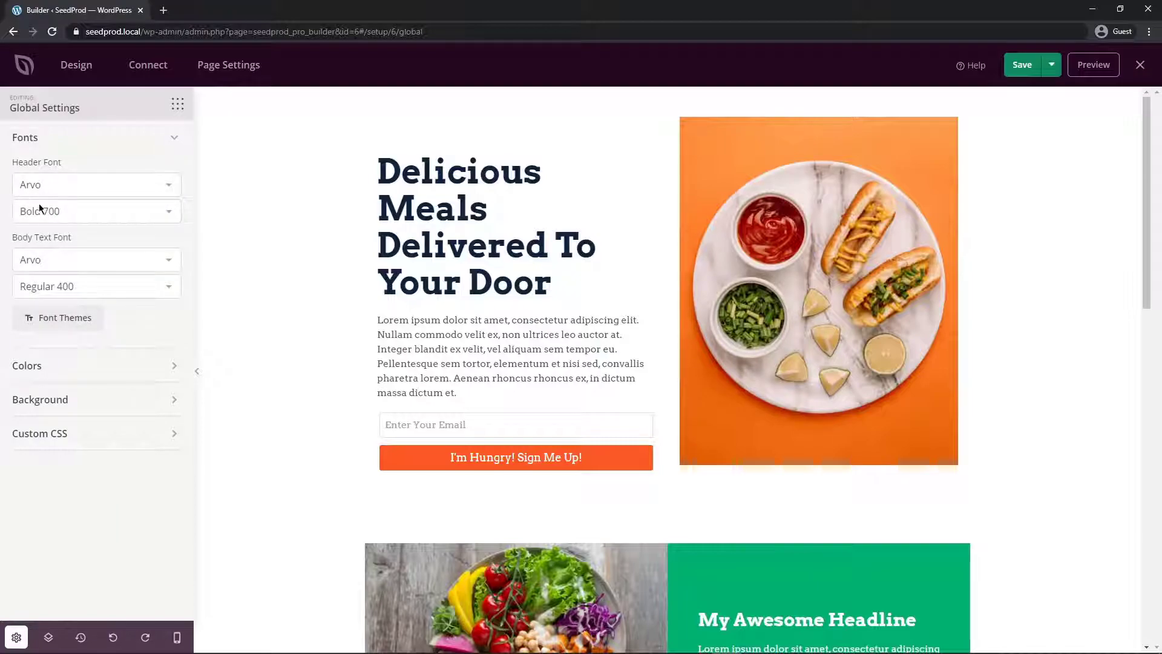
click(65, 319)
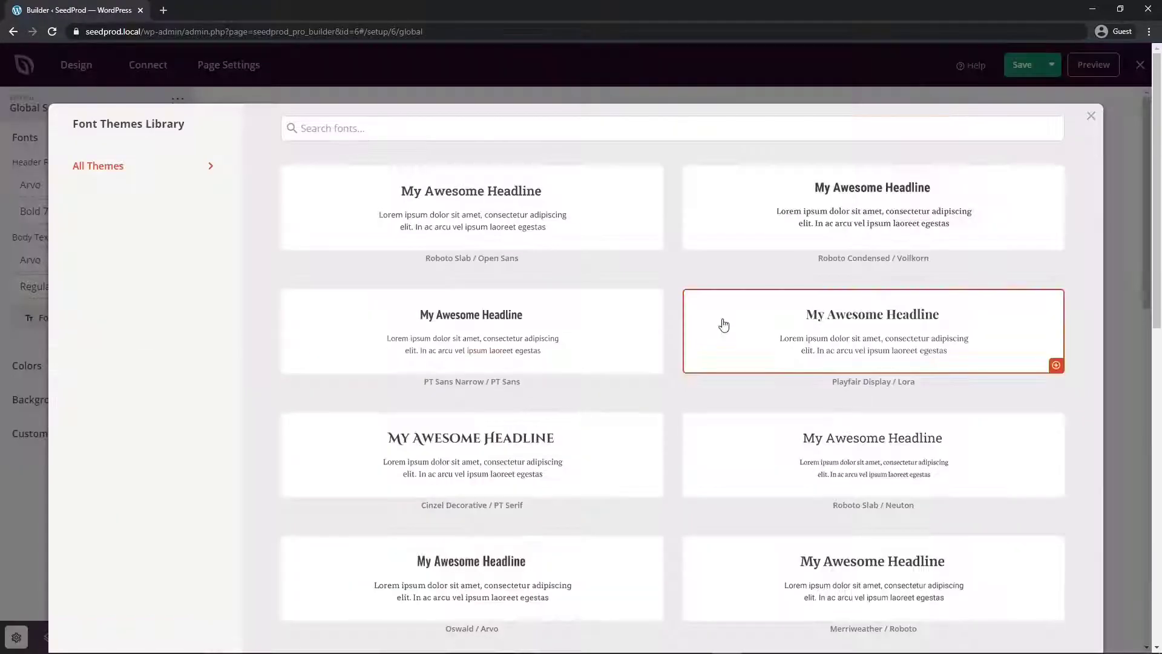
scroll(732, 321, down, 10)
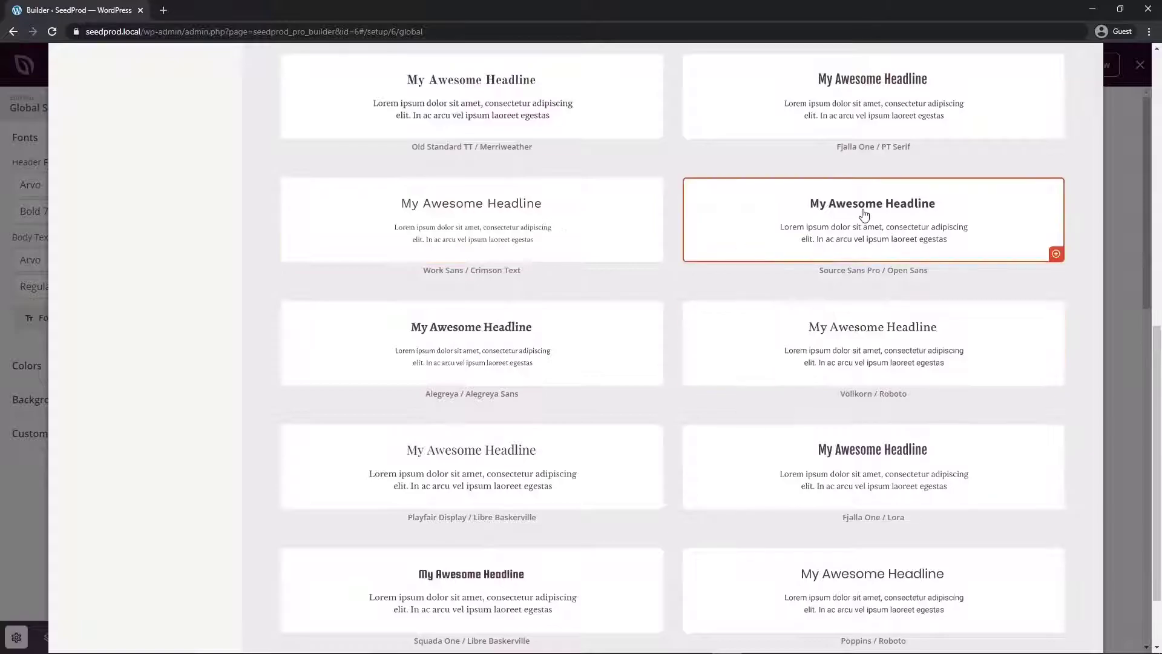
click(864, 215)
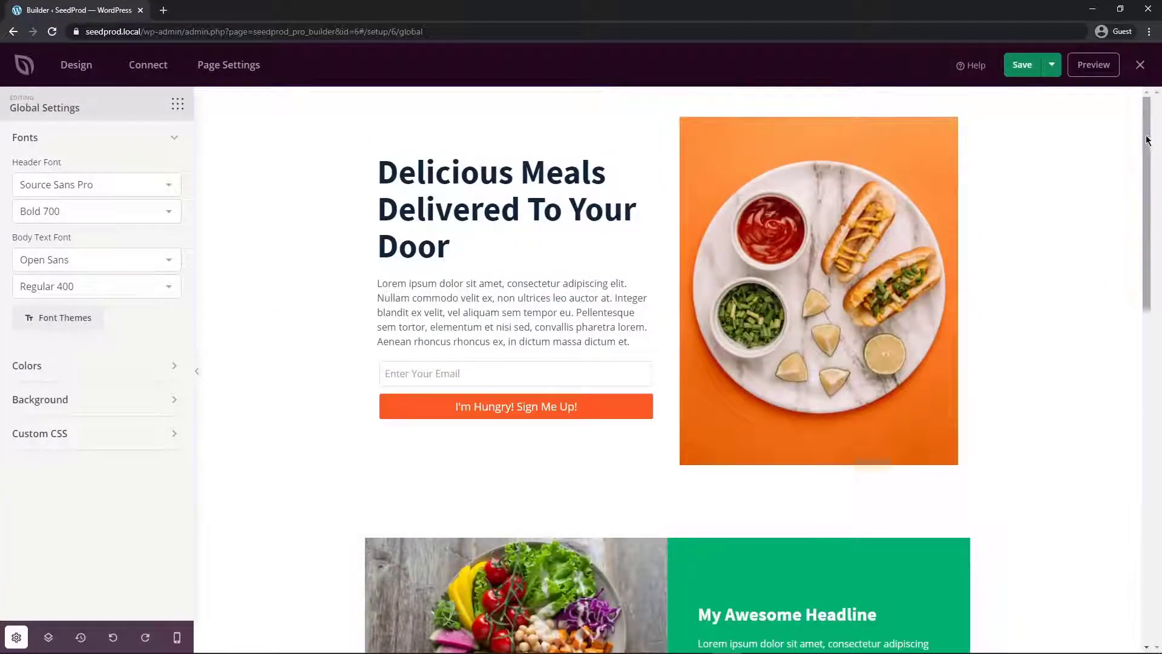
mouse_move(1148, 139)
mouse_down()
mouse_move(1147, 490)
mouse_move(1148, 140)
mouse_up()
Step: Apply the first black-and-blue colour palette to the page
click(51, 365)
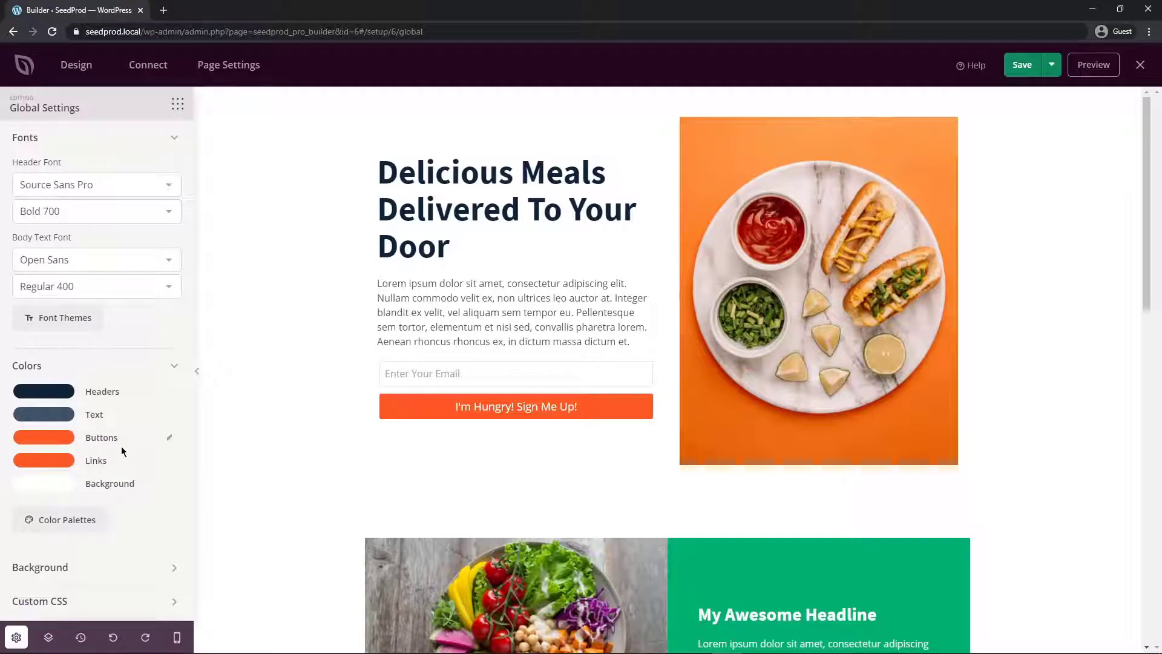
click(73, 520)
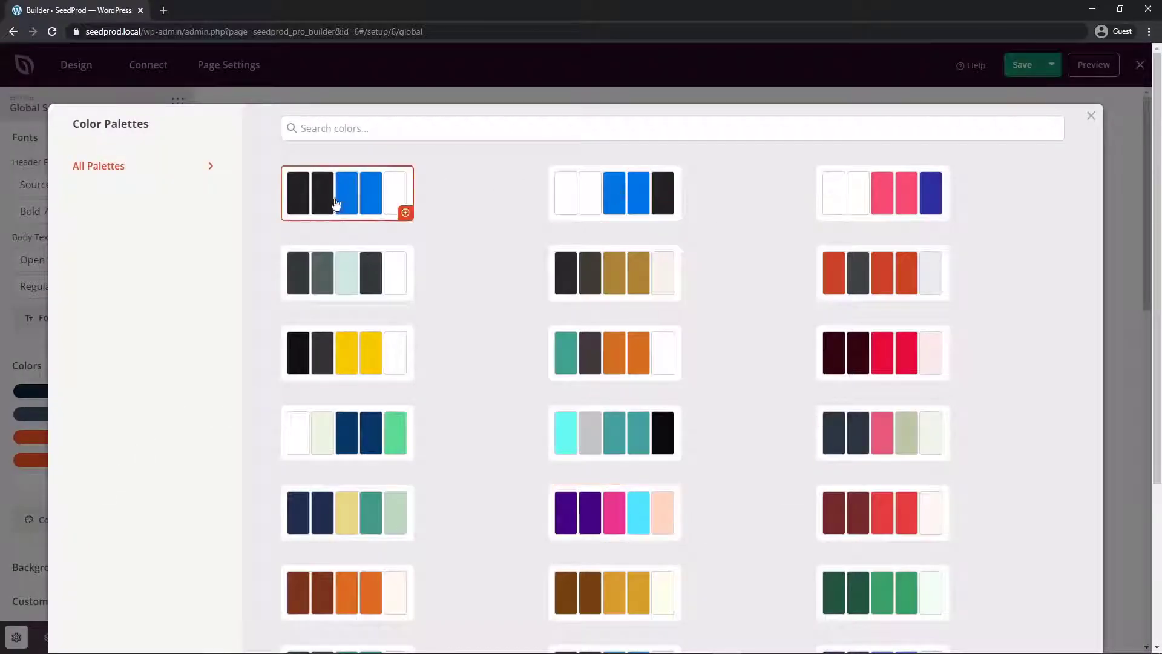
click(406, 212)
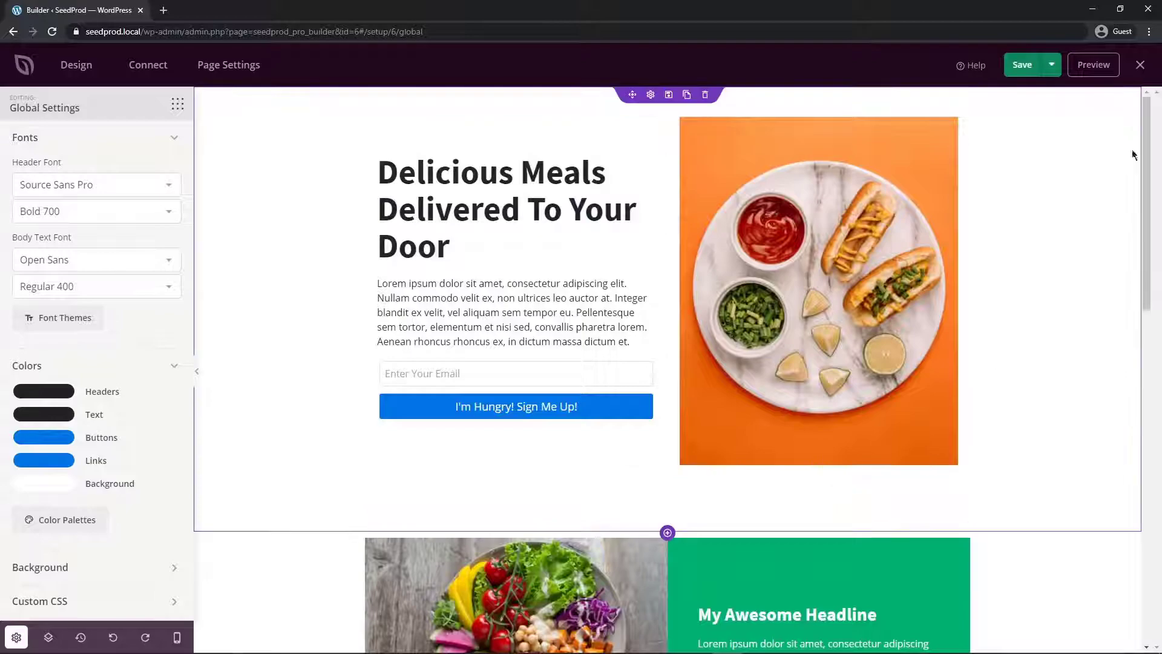
scroll(1134, 153, down, 15)
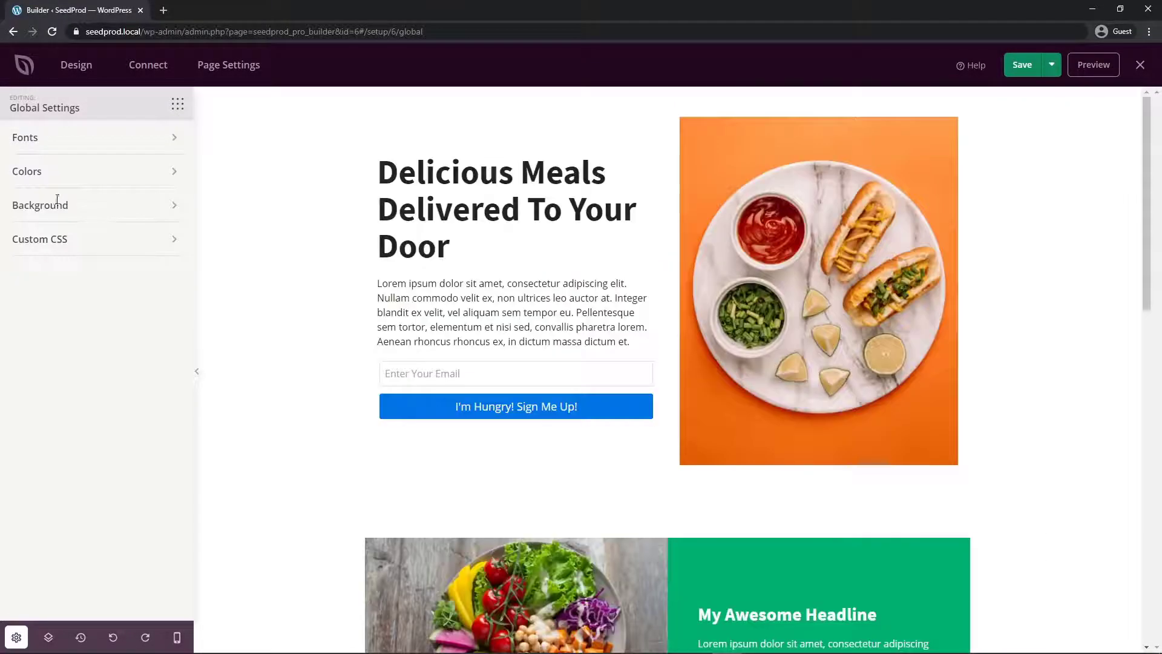
click(58, 203)
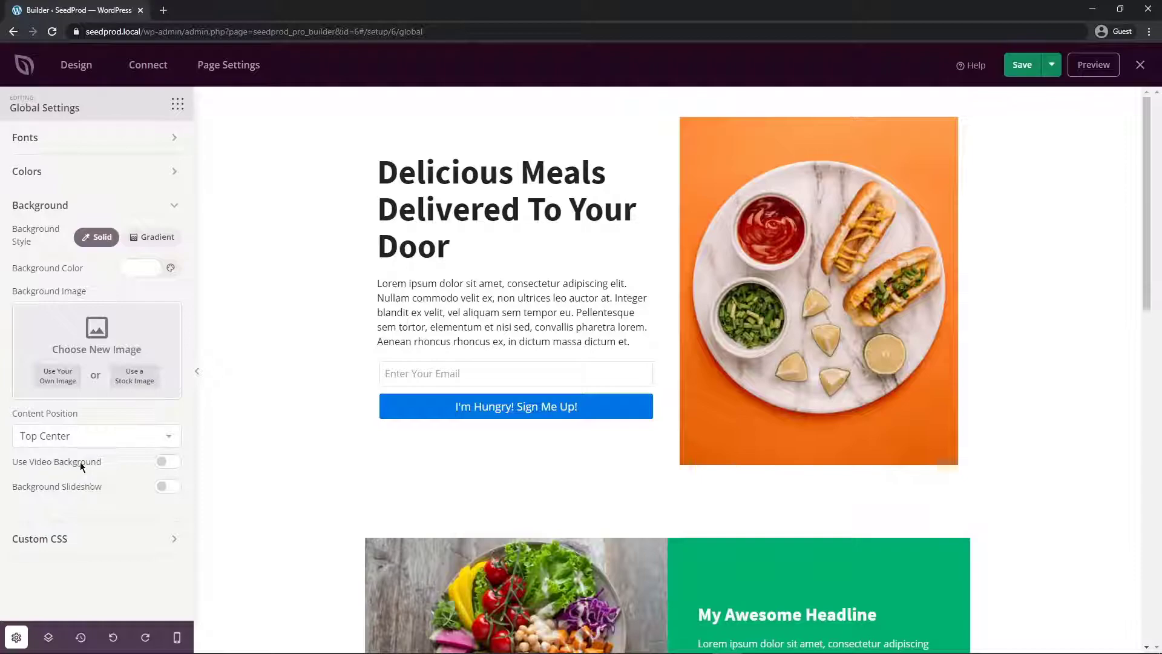
click(94, 210)
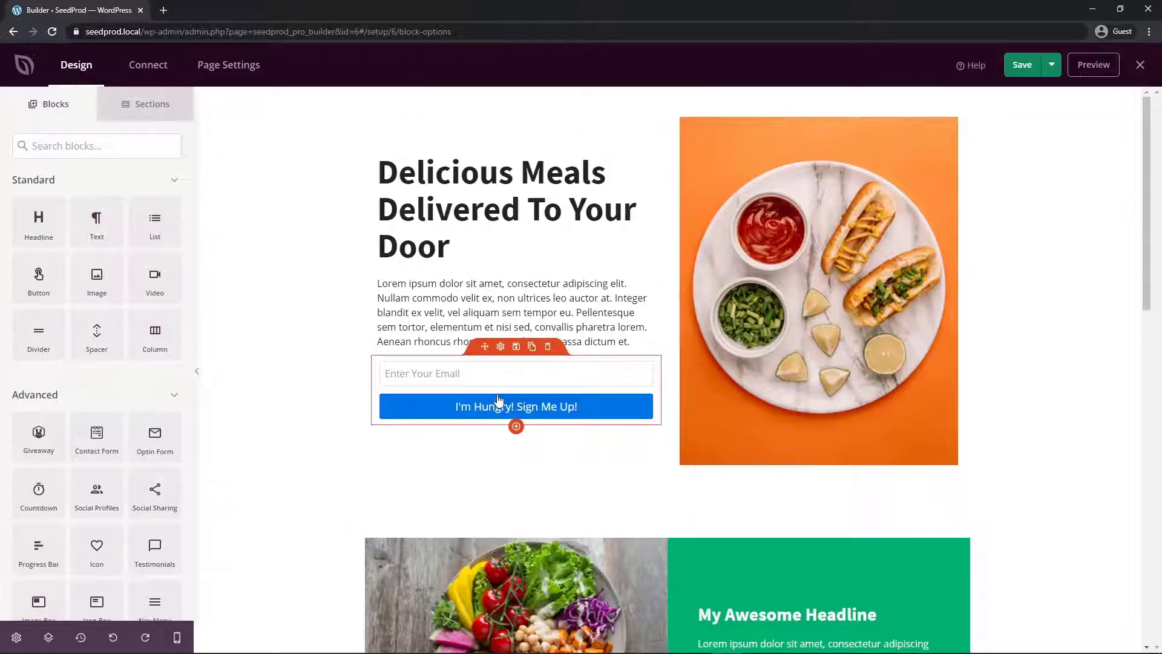
Step: Start a new Constant Contact connection at its Connection Name field, then view Page Settings
click(146, 71)
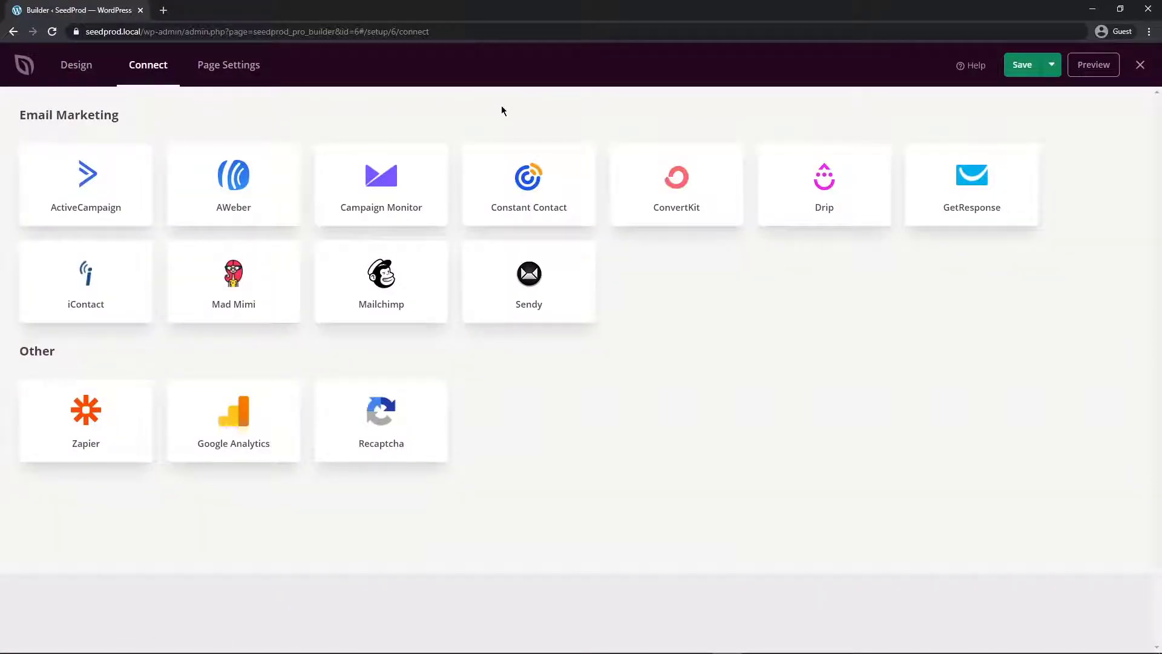
mouse_move(541, 196)
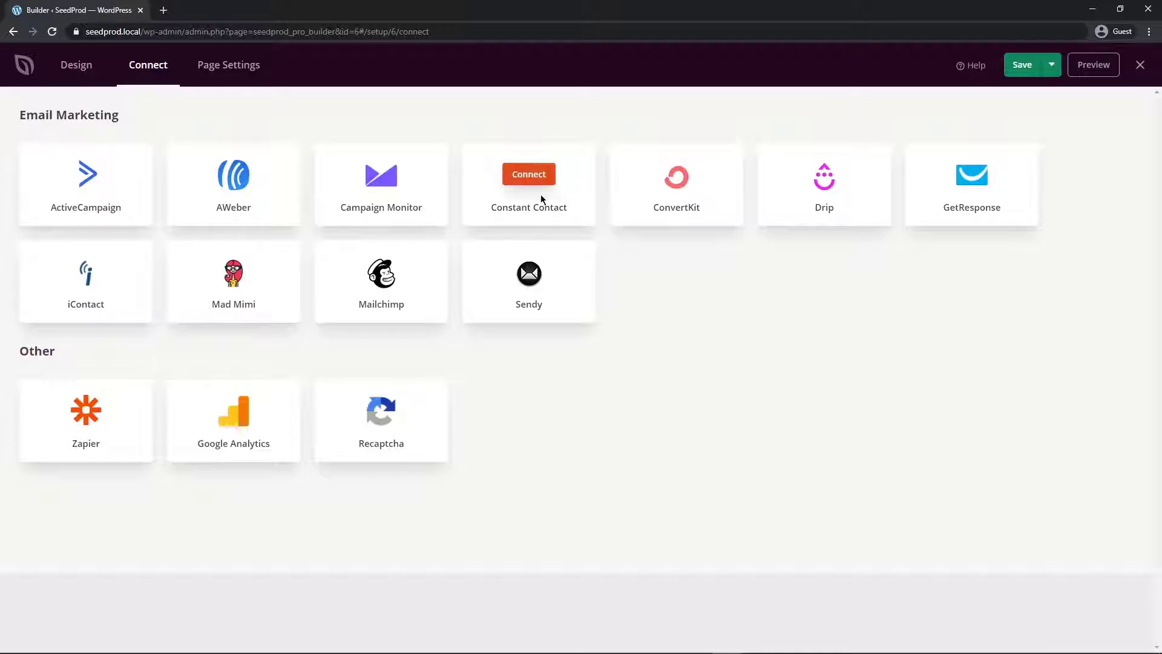
click(538, 185)
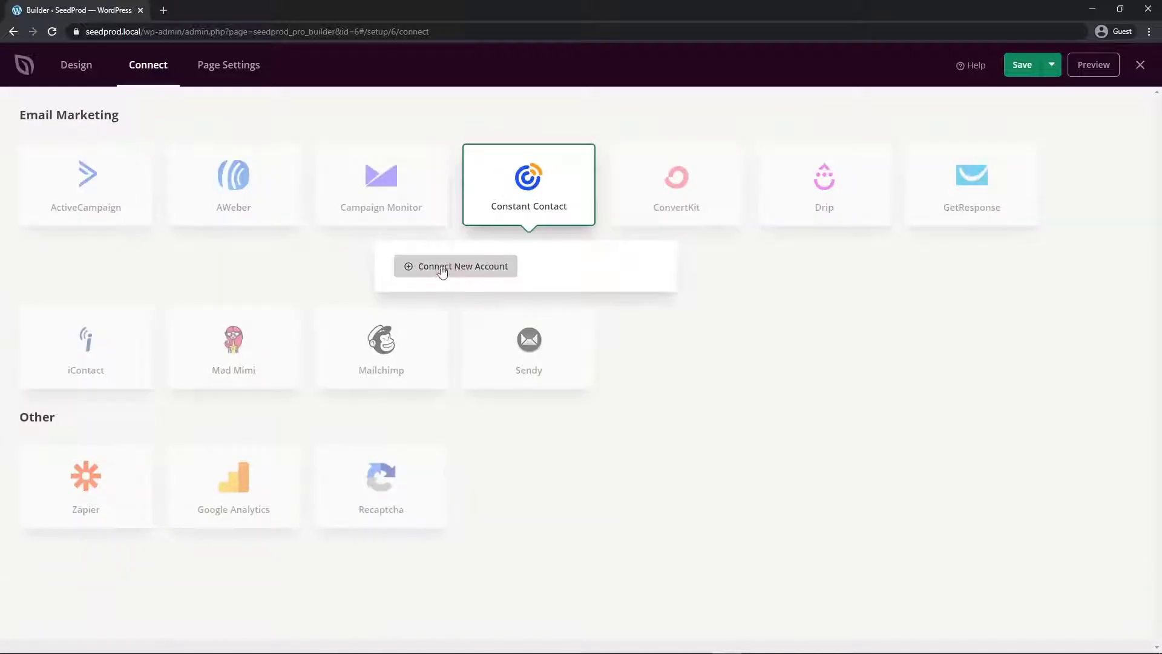
click(462, 266)
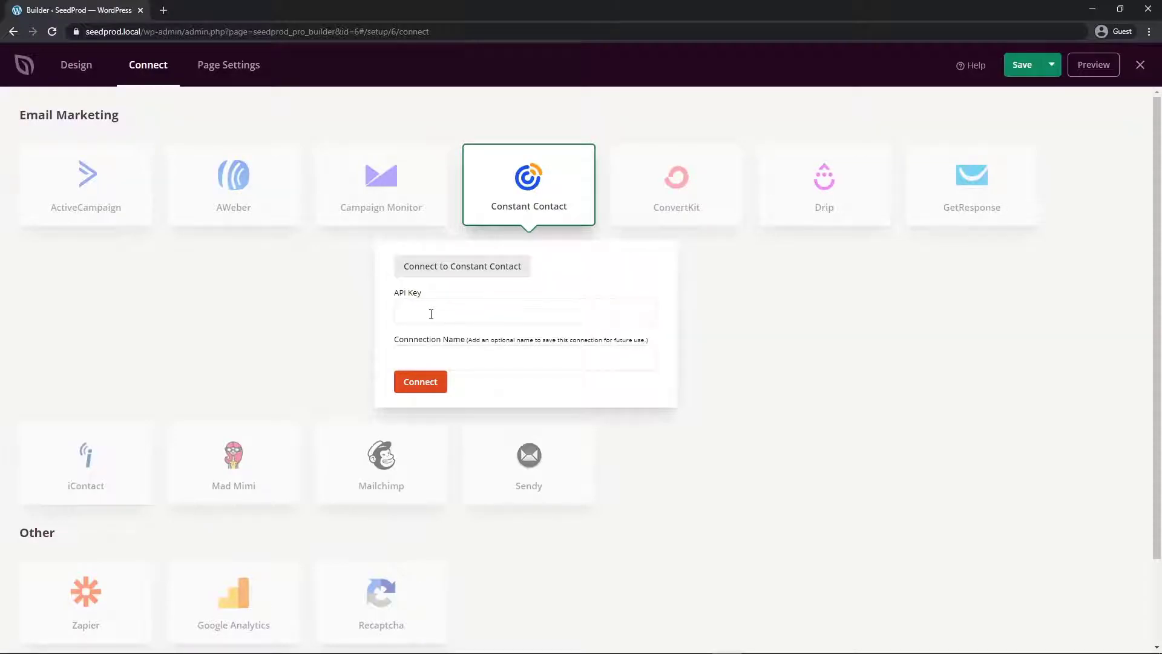
click(442, 354)
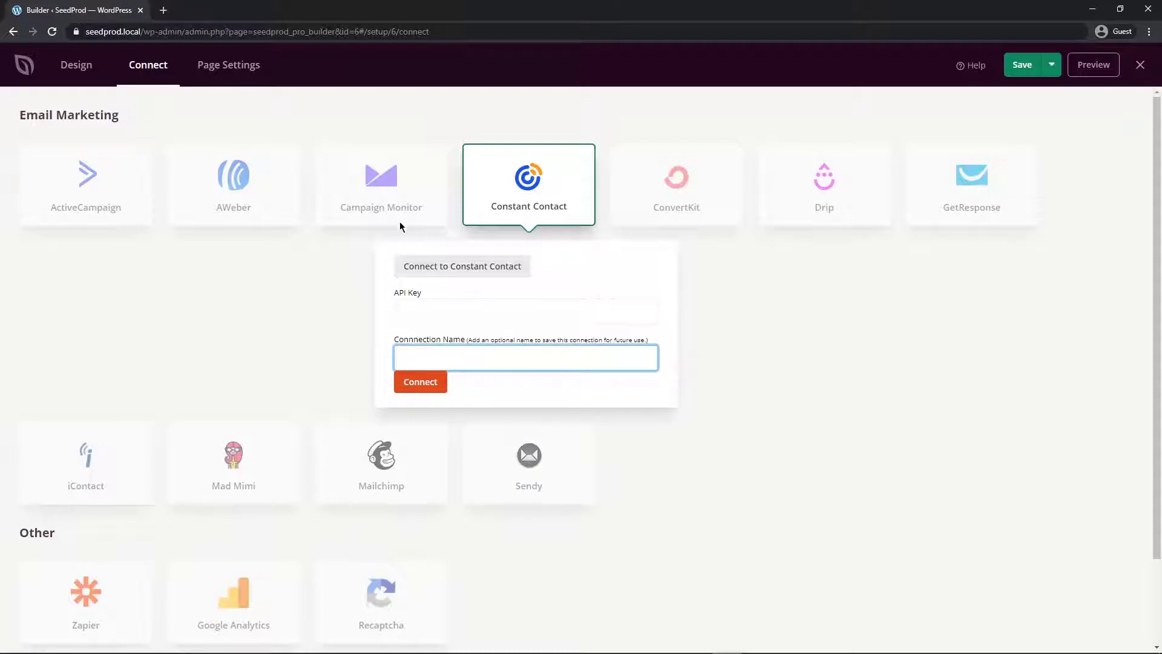
click(227, 63)
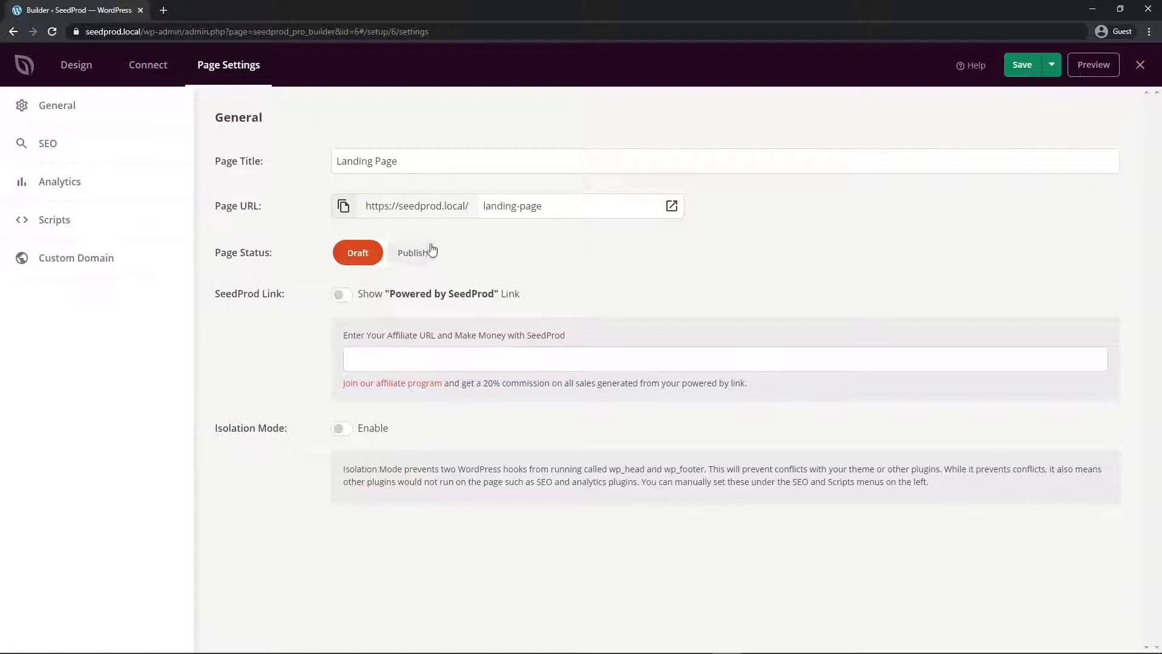
Step: Highlight the Powered by SeedProd and Isolation Mode descriptions, then view the SEO section
click(1051, 64)
click(1051, 65)
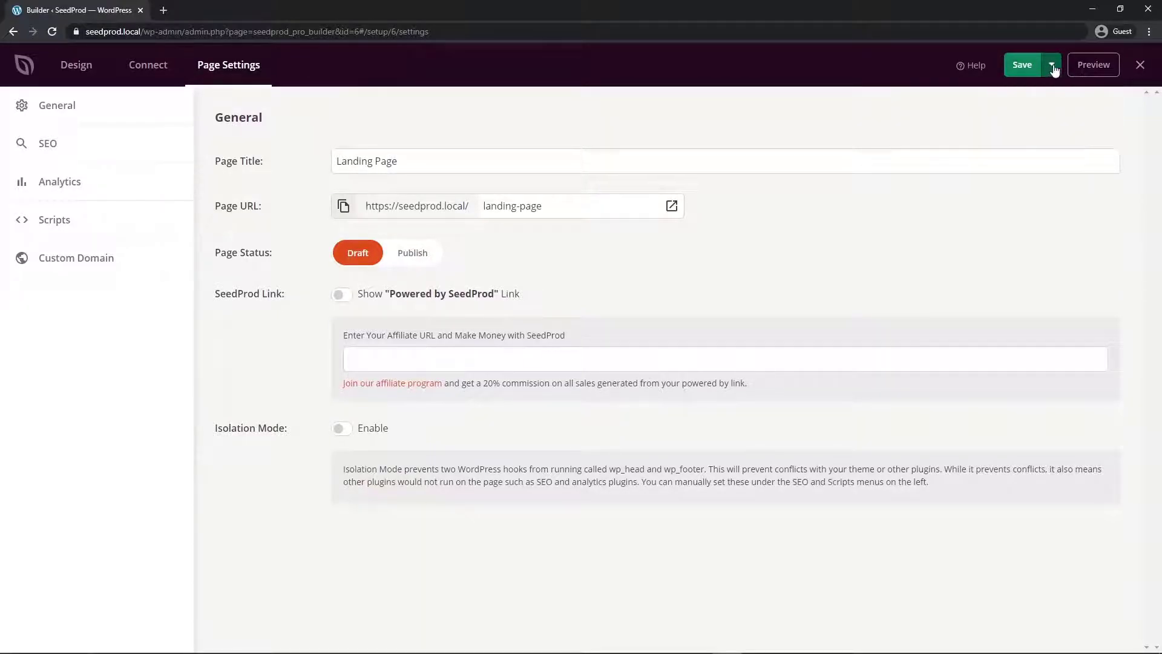
drag(390, 292, 493, 291)
click(559, 295)
drag(715, 469, 935, 469)
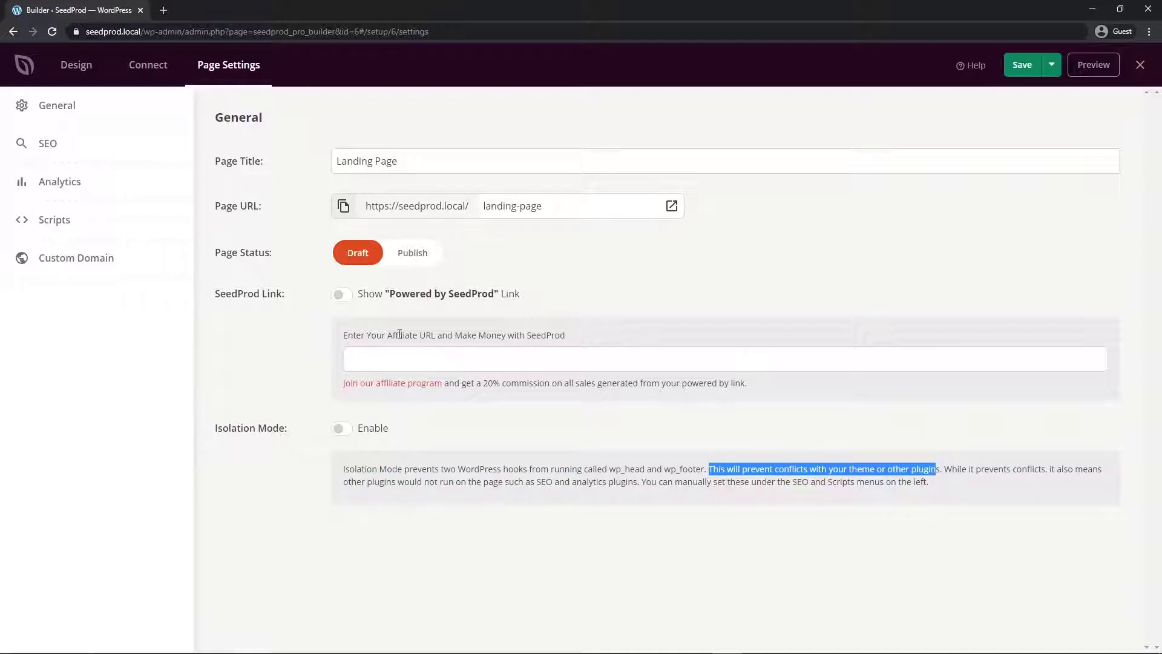
click(49, 144)
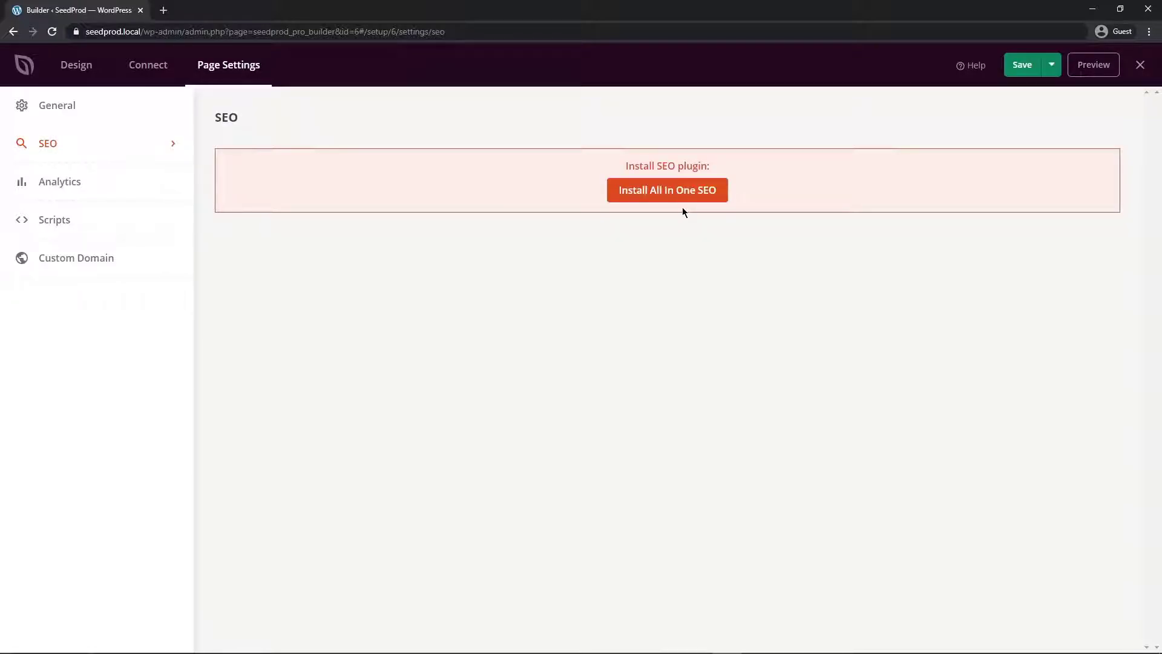
Step: Review the Analytics and Scripts sections, then return to General page settings
click(63, 184)
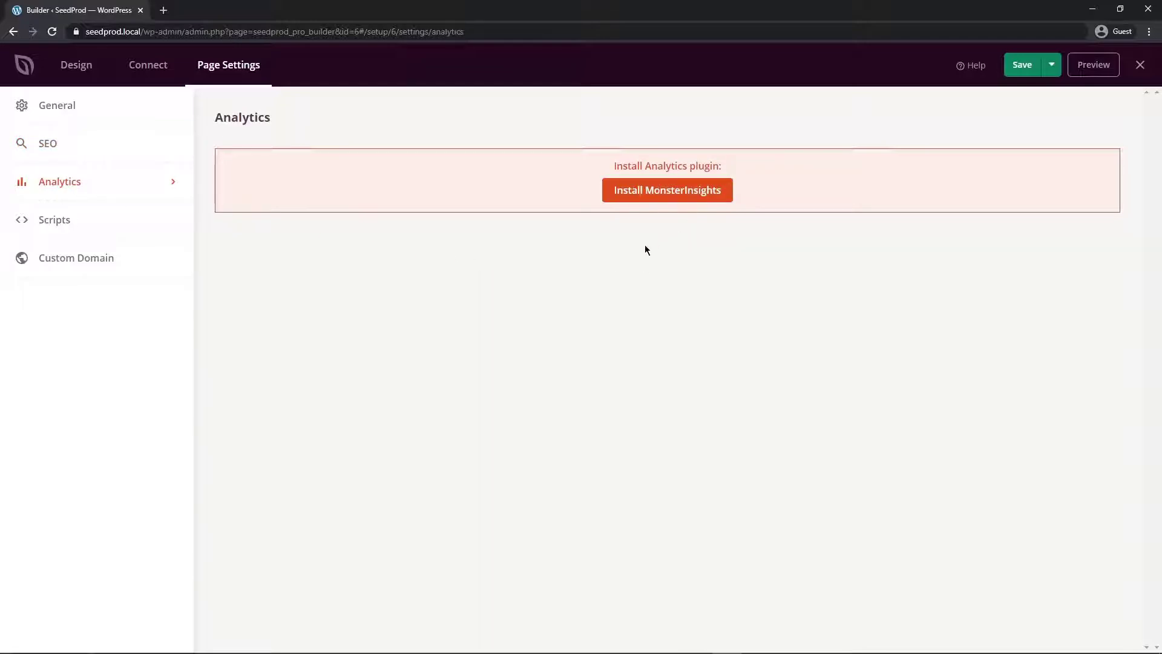
click(77, 221)
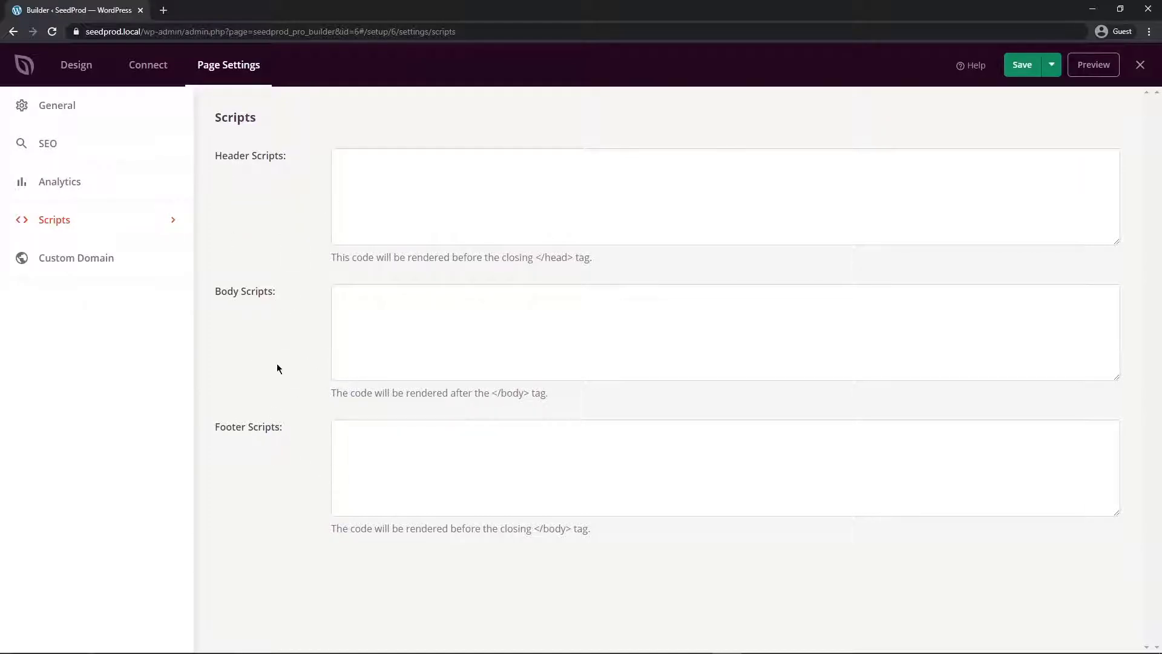
click(70, 268)
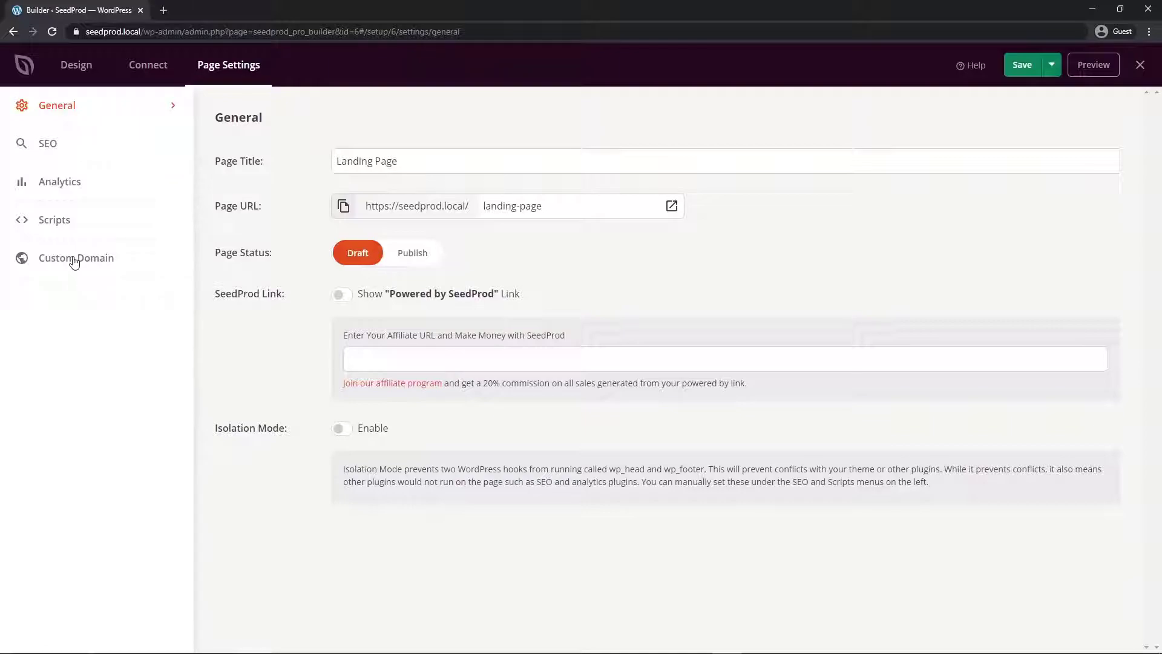
Step: Check the Custom Domain settings, then save and publish the landing page
click(74, 260)
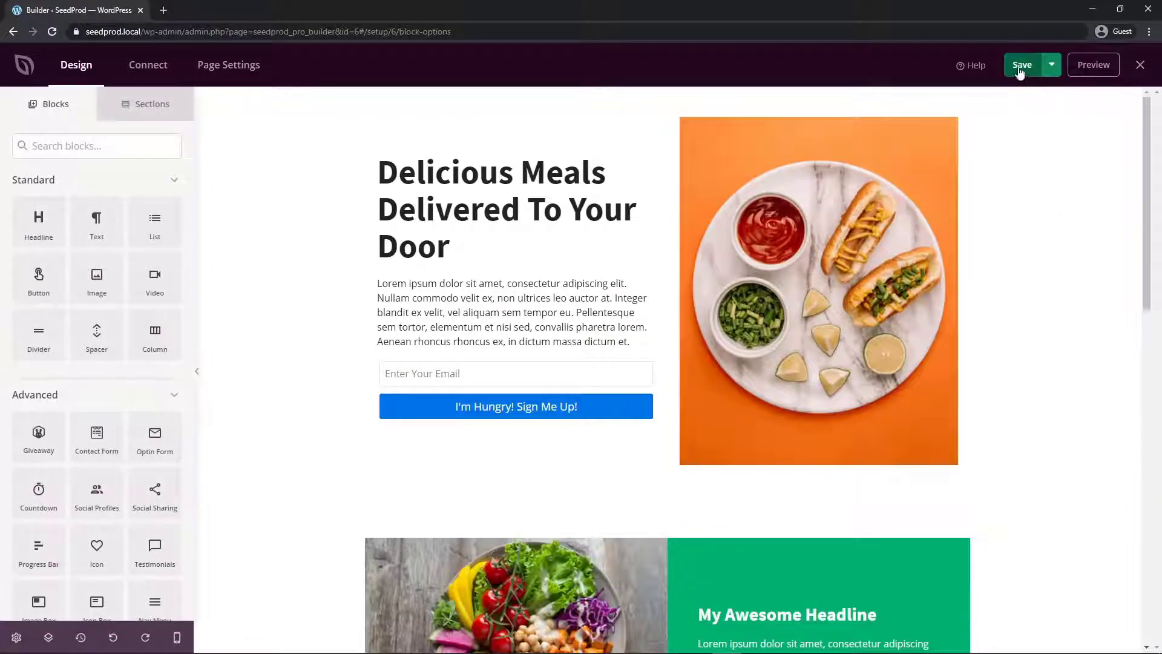
click(1020, 68)
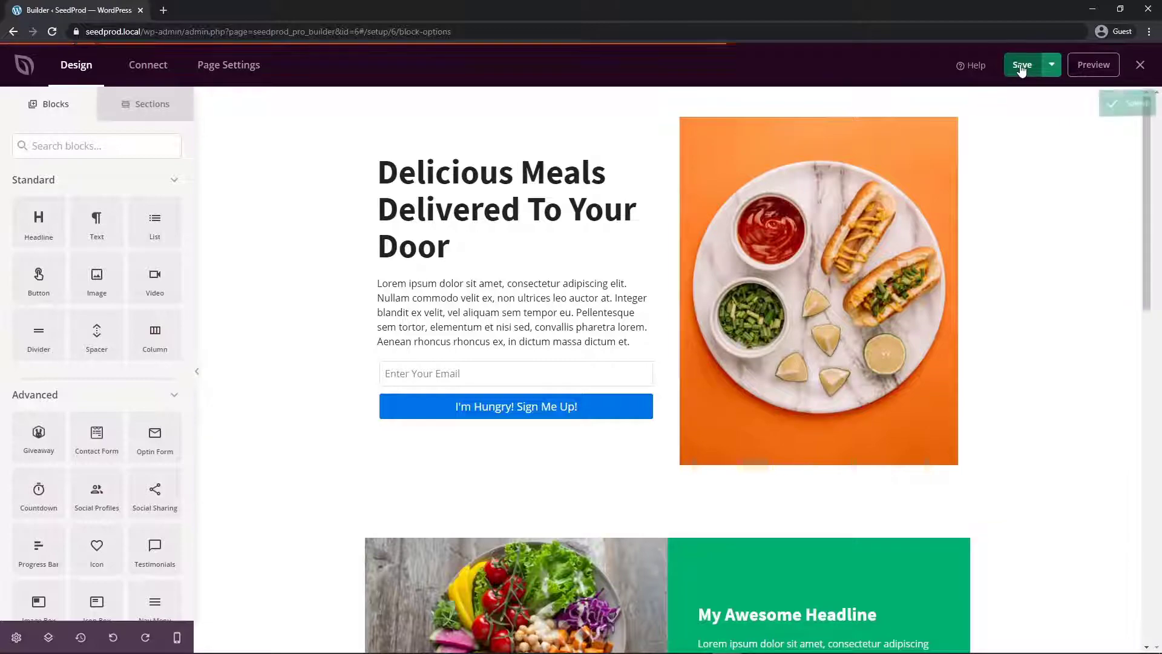
click(1051, 65)
click(1040, 88)
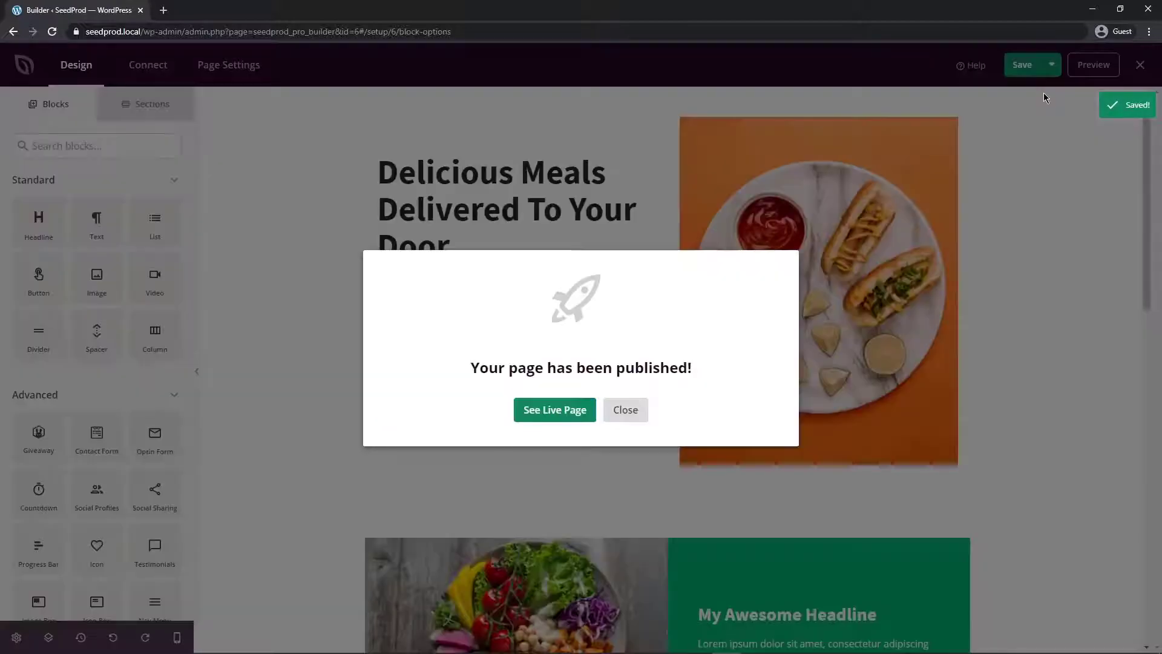
Step: Open the live published page in a new tab and scroll through it
click(541, 418)
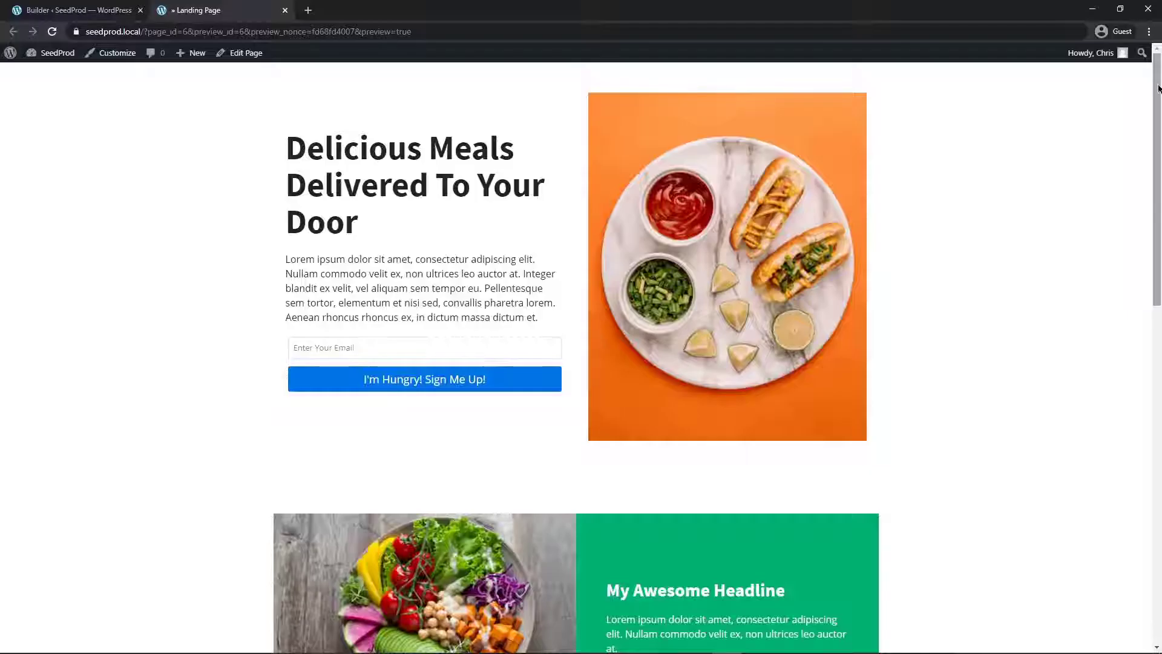
scroll(1131, 209, down, 5)
scroll(1134, 213, down, 9)
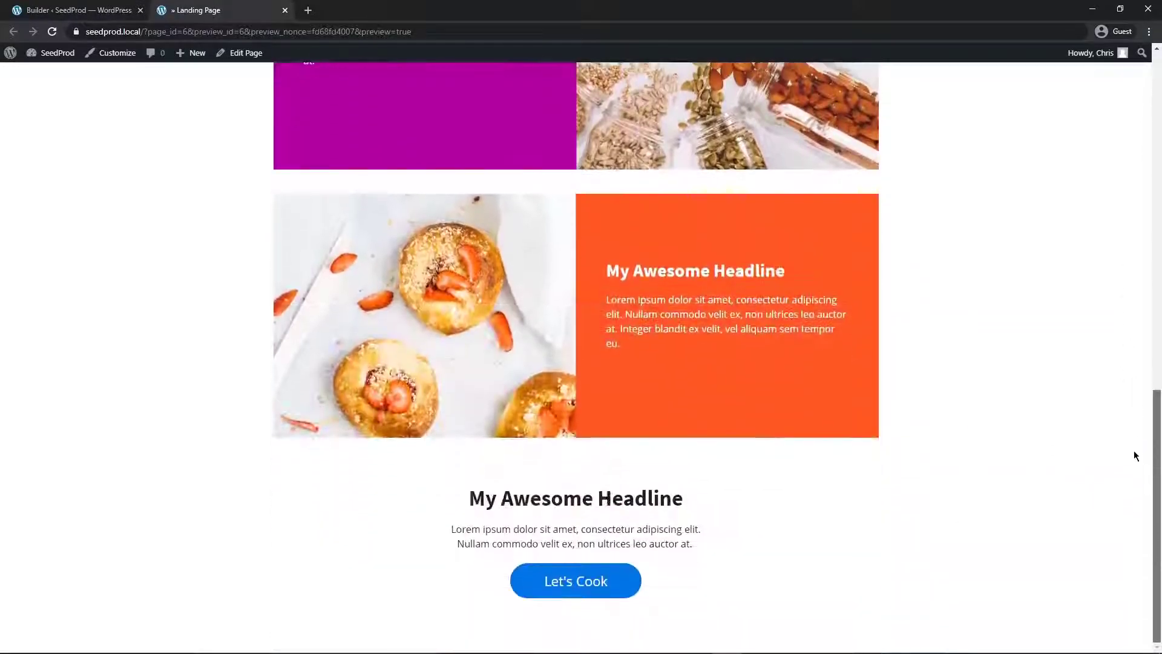
scroll(1138, 415, up, 7)
scroll(1137, 243, up, 6)
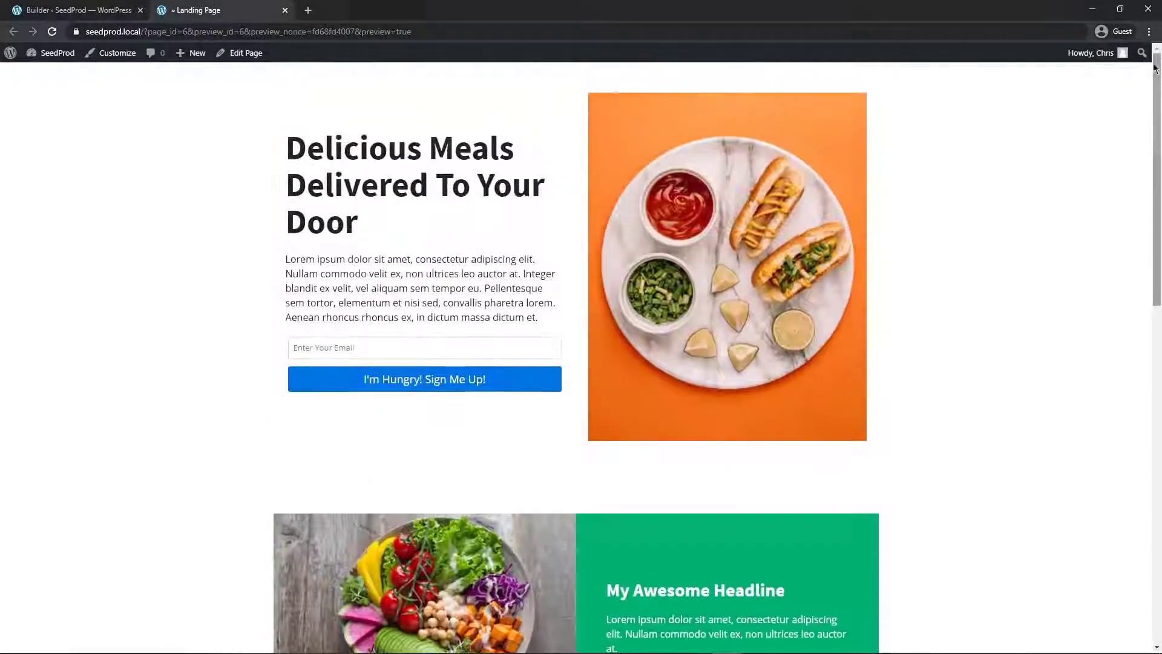